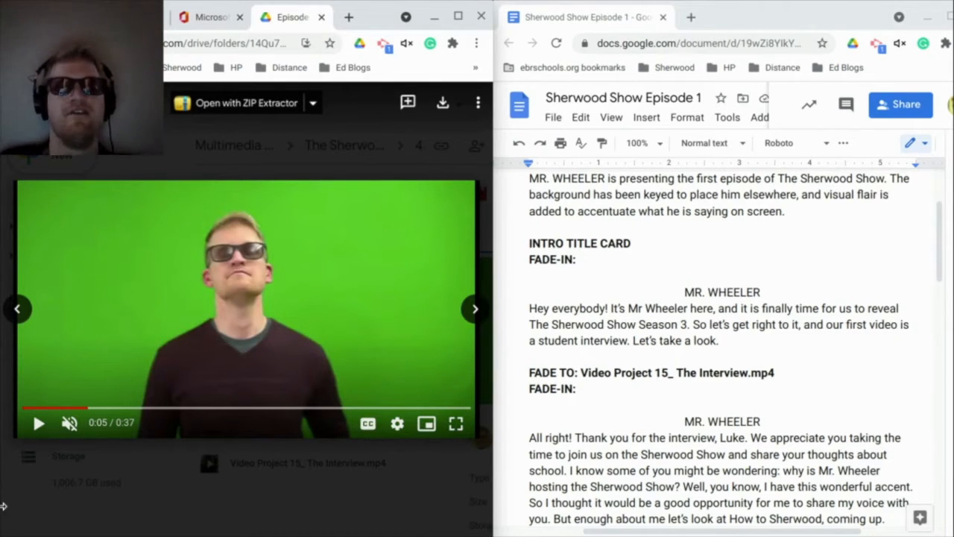
Step: Play the green-screen video beside the script with its sound unmuted and the system volume raised
click(38, 423)
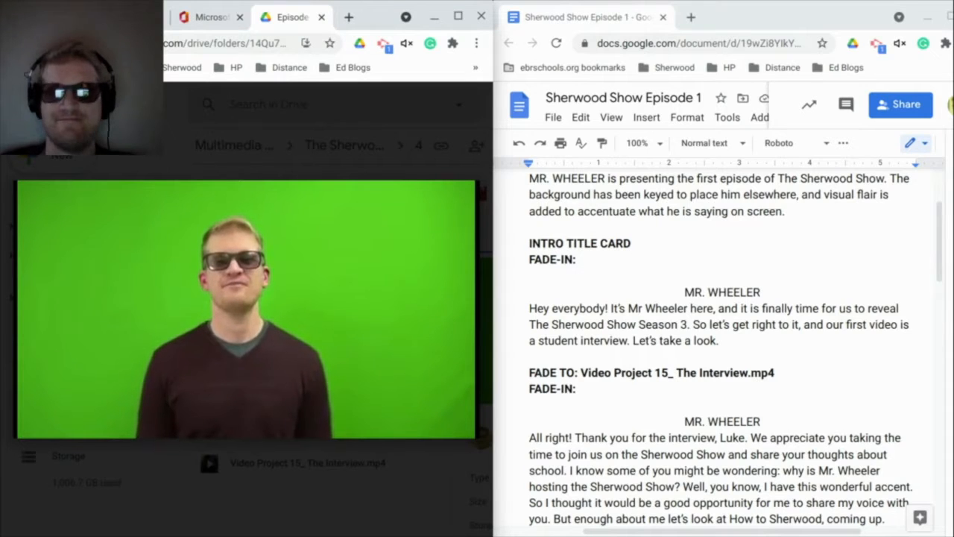
key(XF86AudioRaiseVolume)
key(XF86AudioRaiseVolume)
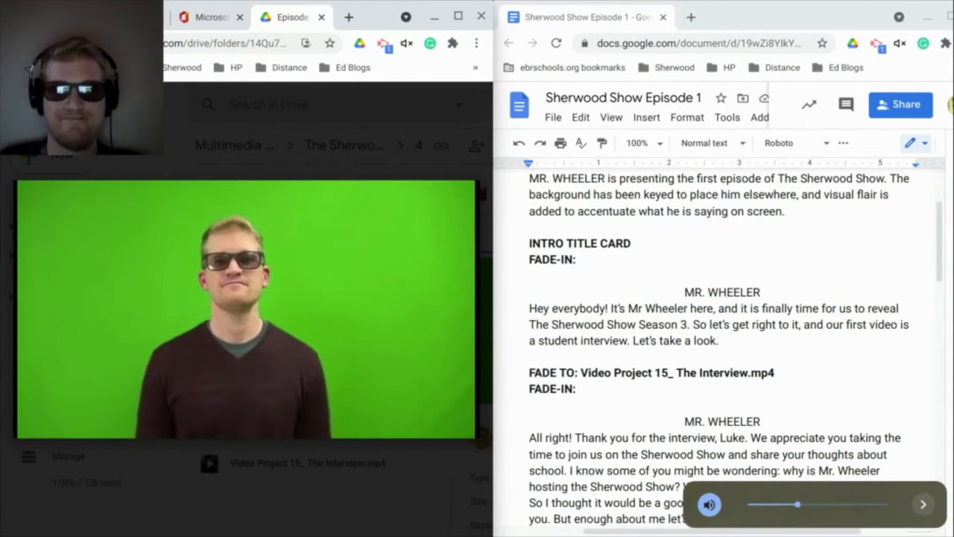
click(69, 423)
mouse_move(139, 534)
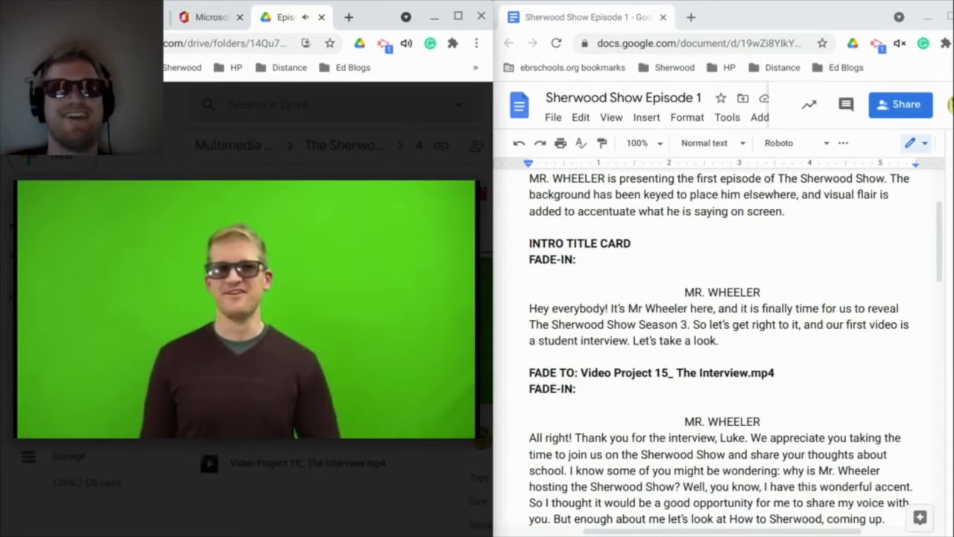
click(451, 308)
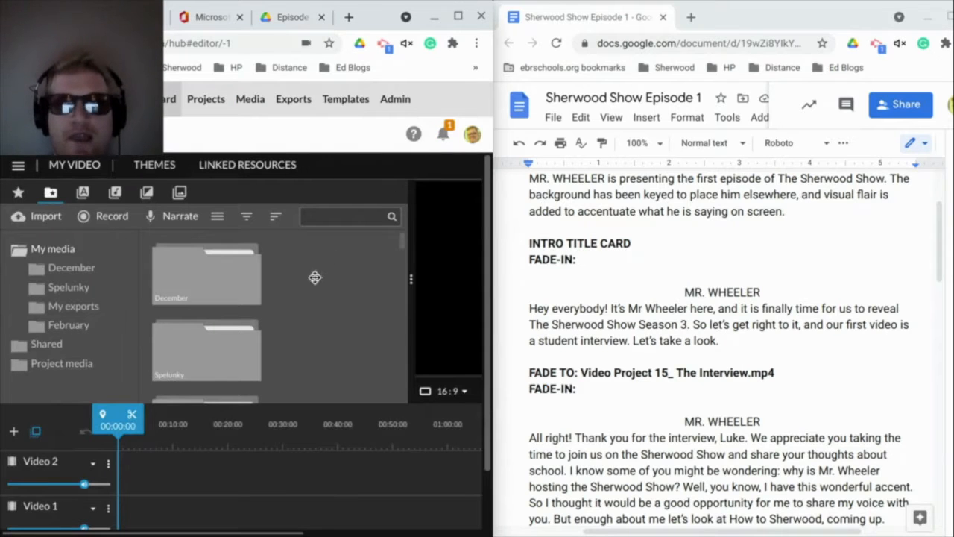
Step: Maximize the WeVideo editor, try to start a new recording, and open the system notifications for the recording already in progress
click(458, 15)
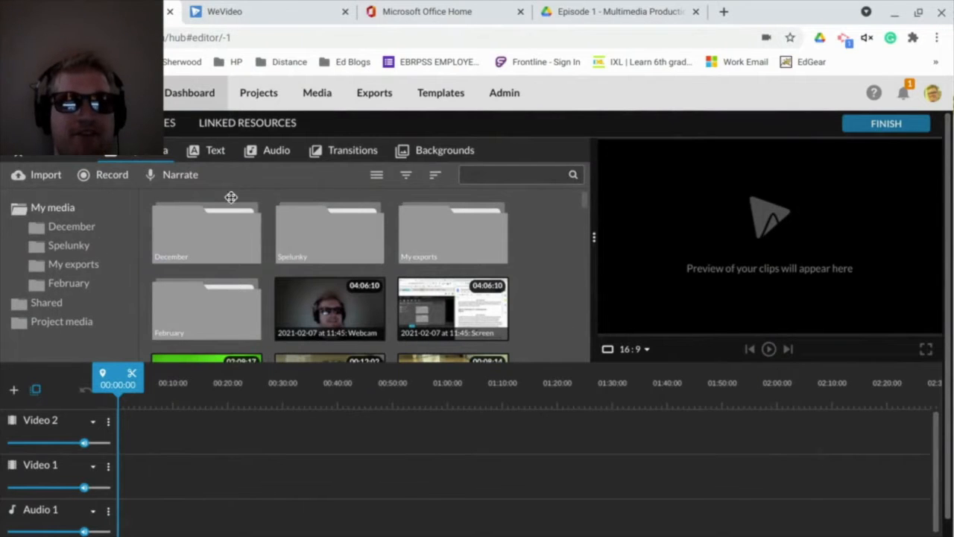
click(114, 182)
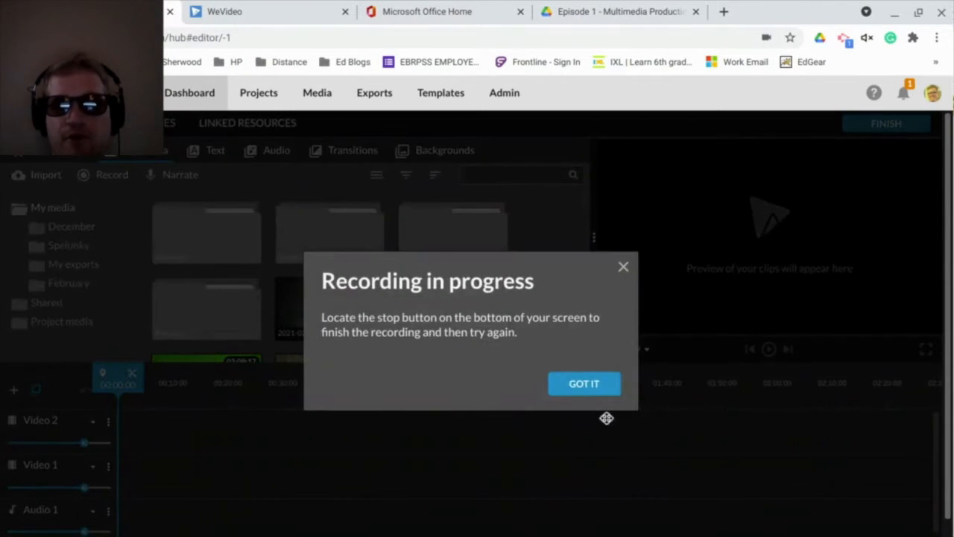
click(583, 384)
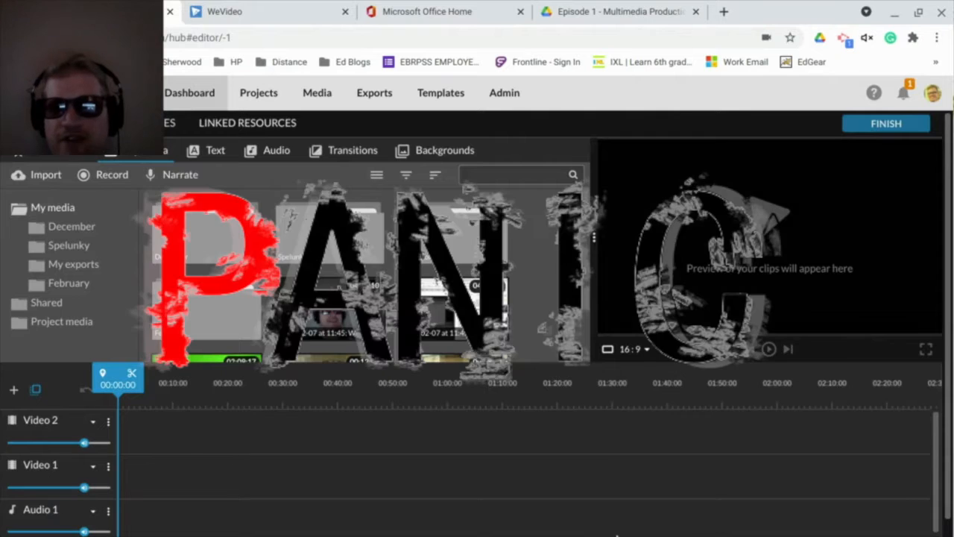
mouse_move(618, 534)
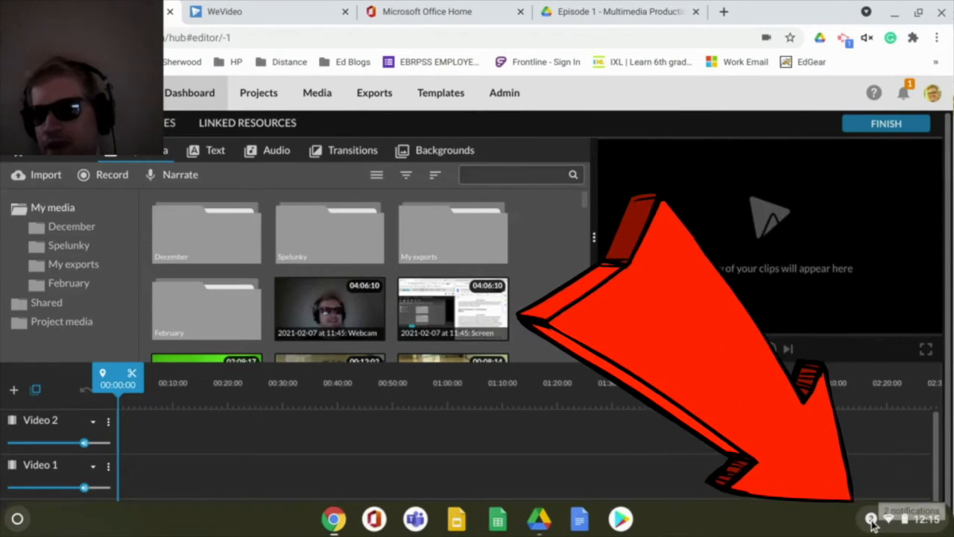
click(874, 522)
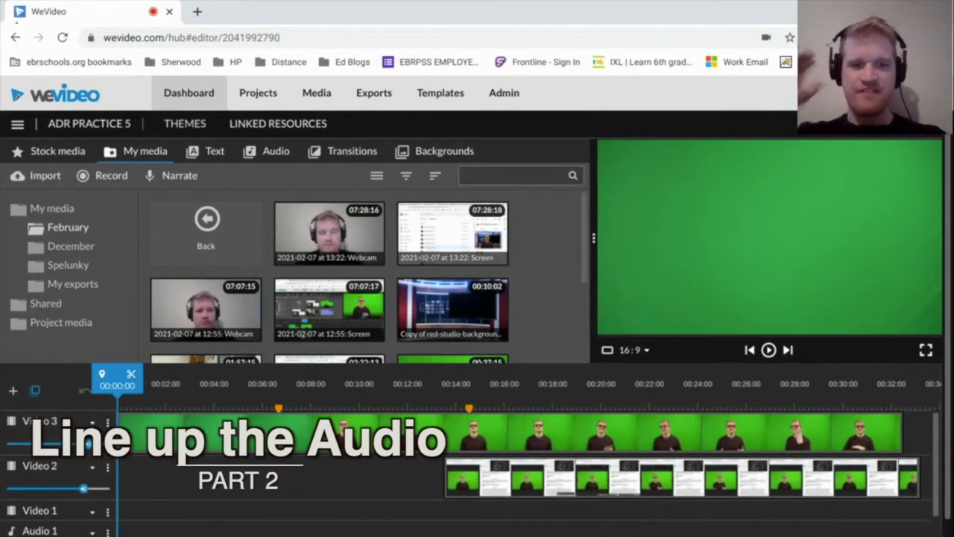
Step: Expand the Video 3 track to its tallest height so the green-screen clip's audio waveform is displayed
click(353, 424)
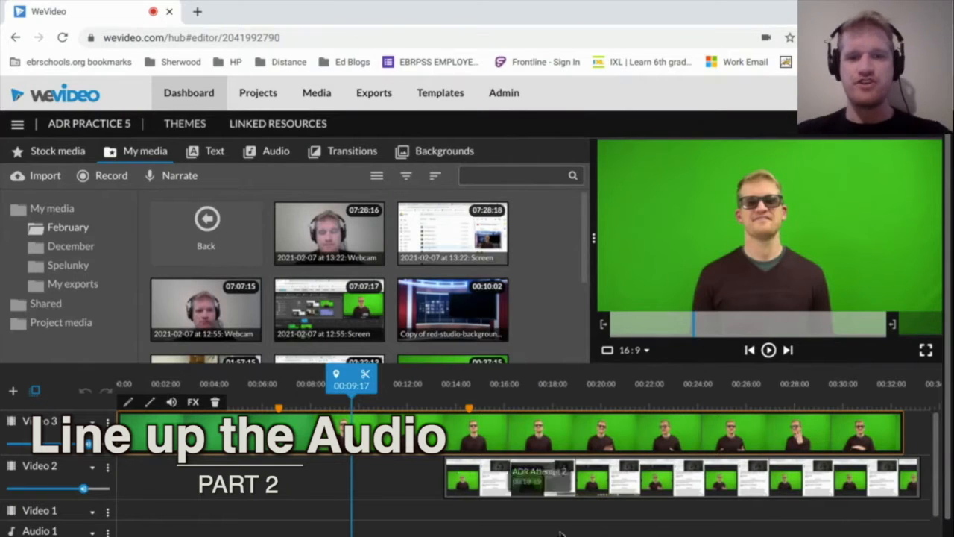
click(565, 478)
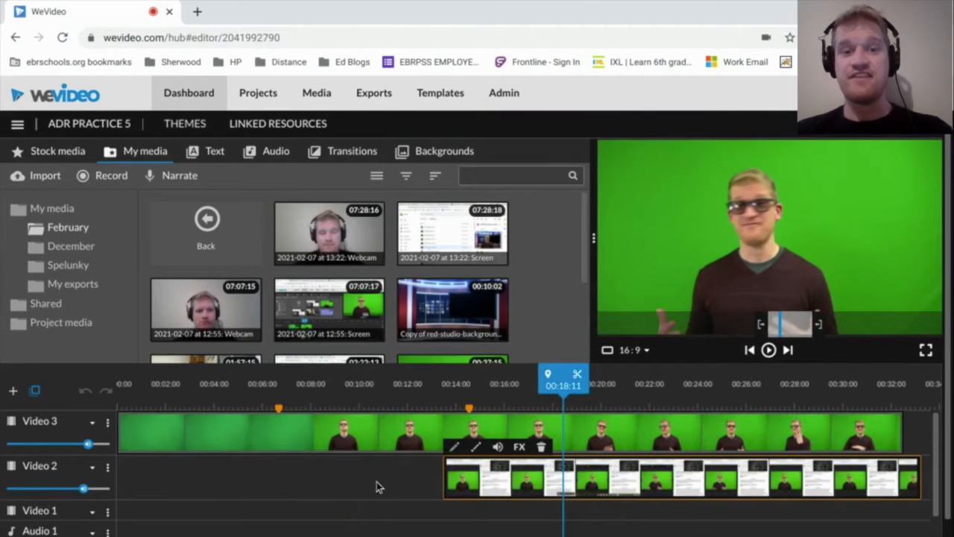
click(327, 476)
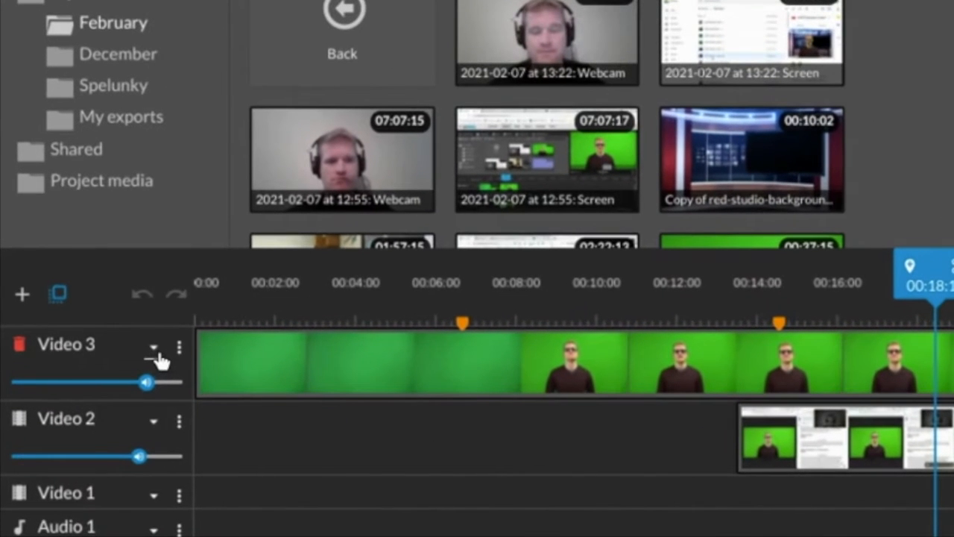
click(126, 384)
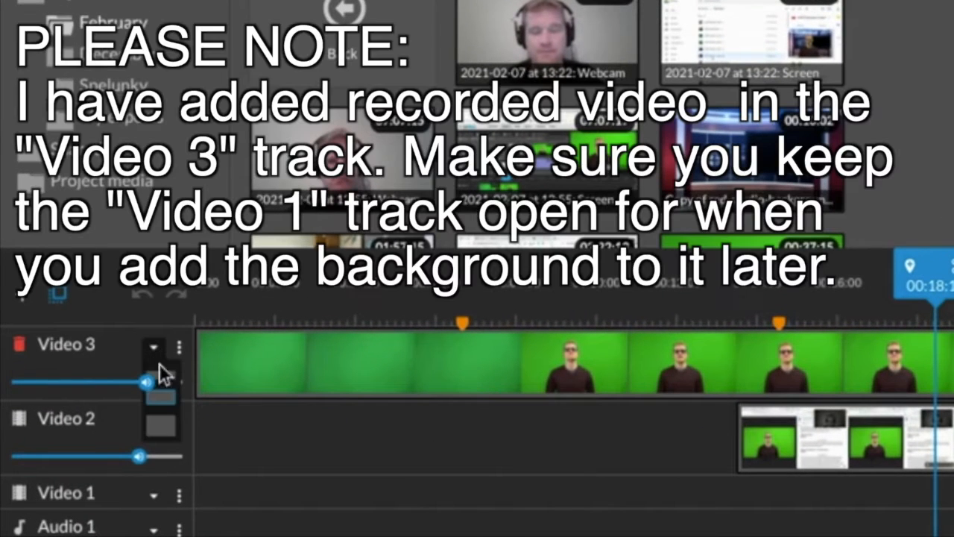
click(165, 427)
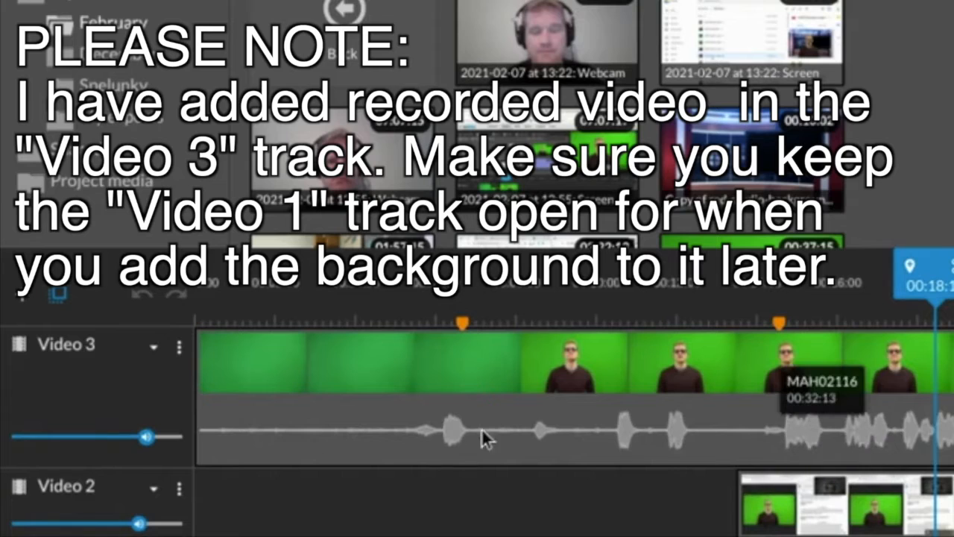
Step: Expand the Video 2 track to its tallest height so the ADR clip's audio waveform is displayed
scroll(217, 414, down, 3)
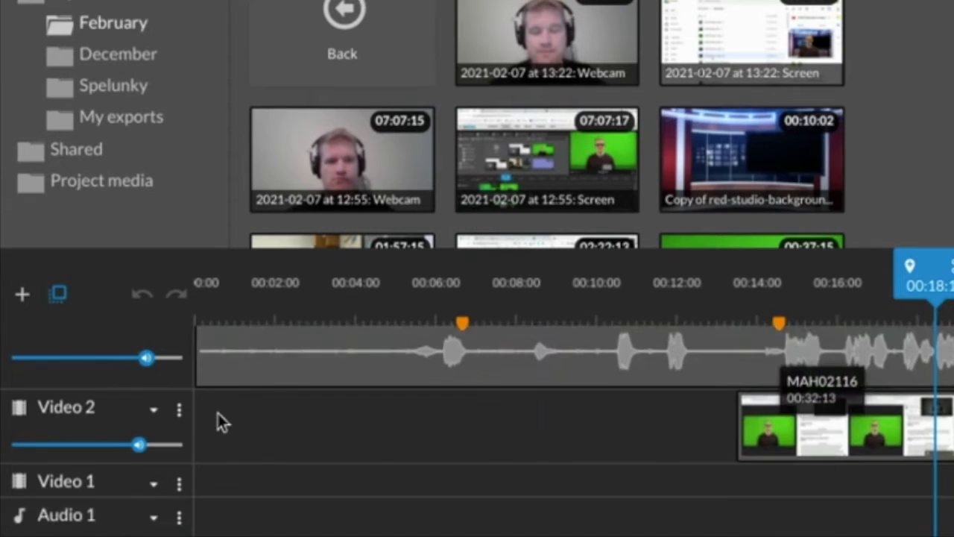
click(154, 392)
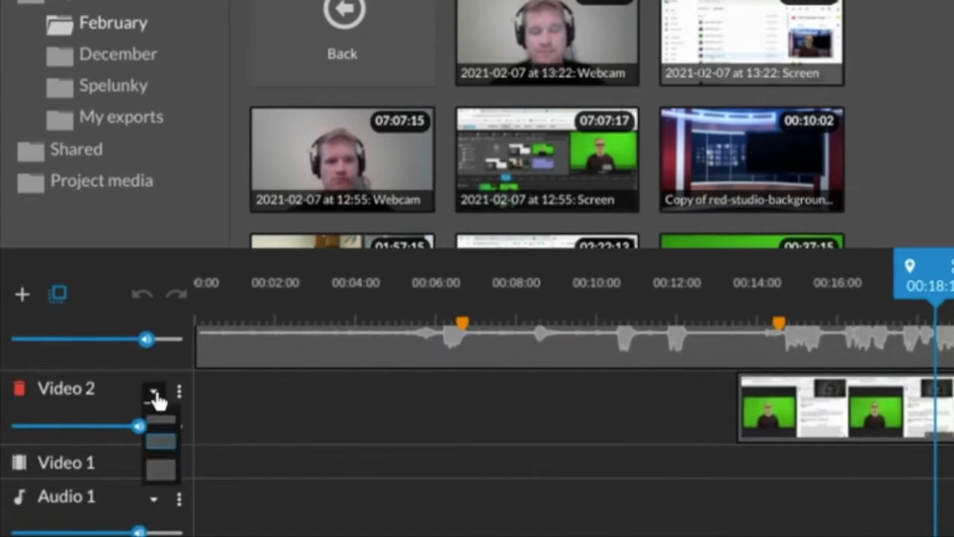
click(167, 469)
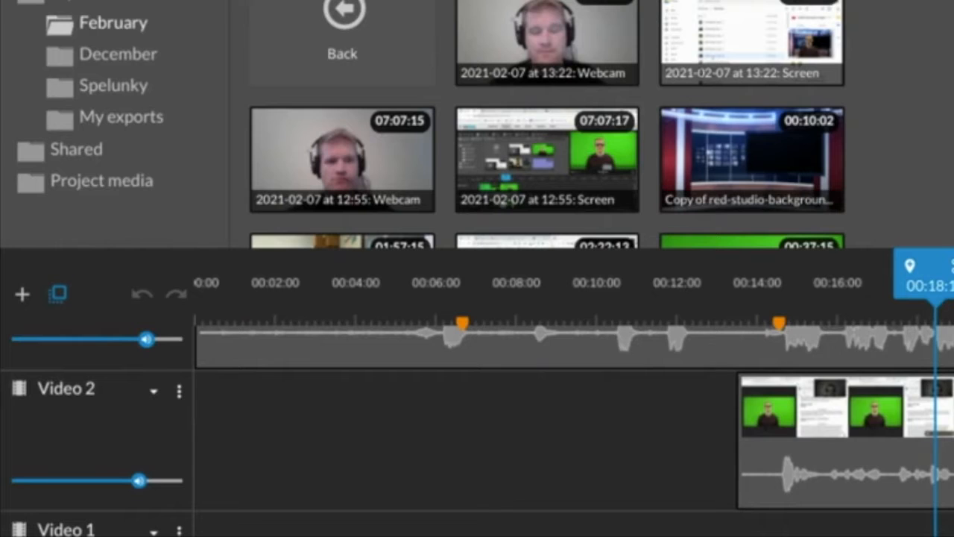
Step: Compare the waveforms of the Video 3 and Video 2 clips near the second marker, positioning the playhead at 00:15:12
click(844, 437)
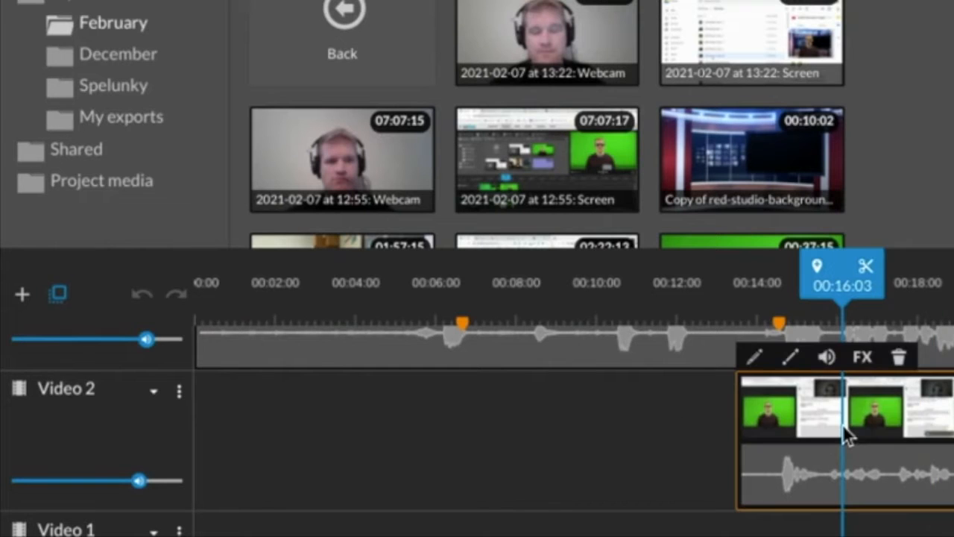
scroll(843, 437, up, 3)
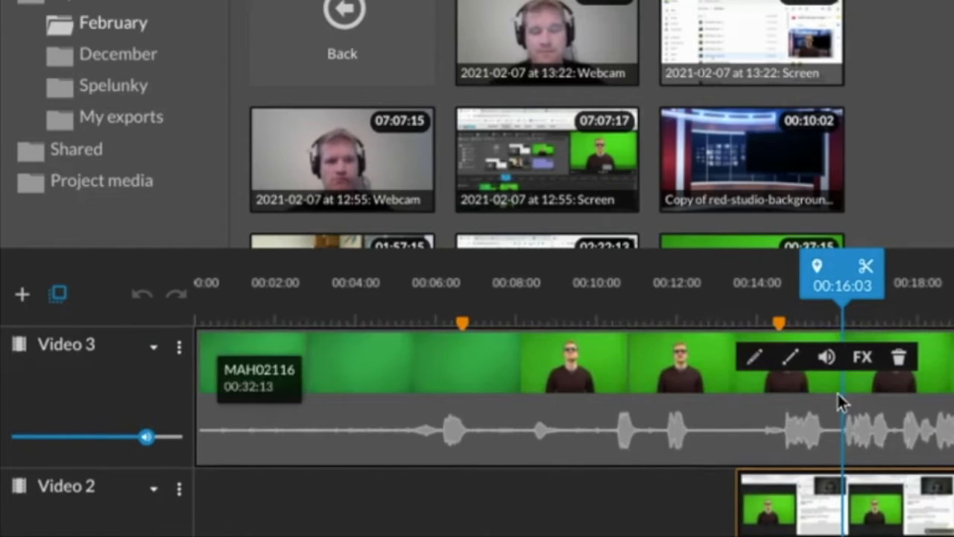
click(837, 391)
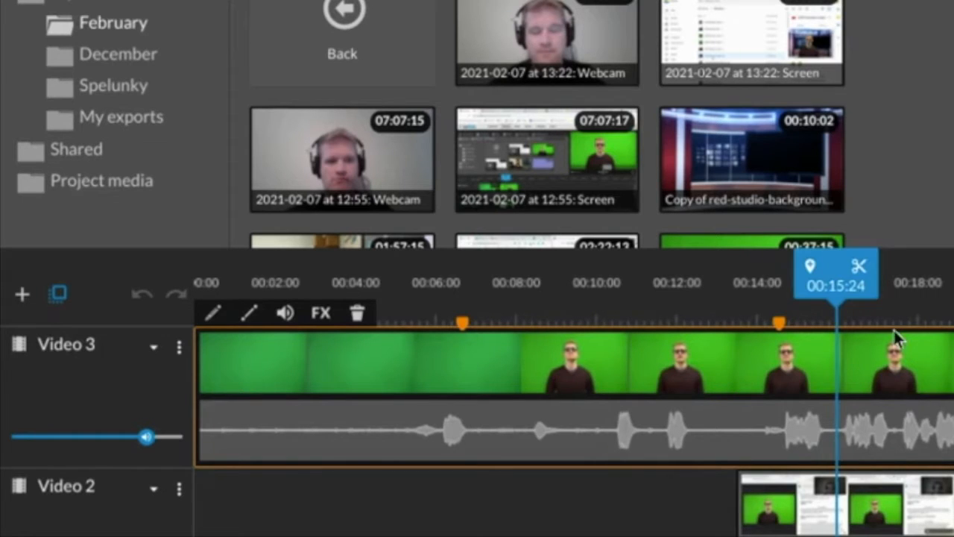
scroll(896, 344, down, 2)
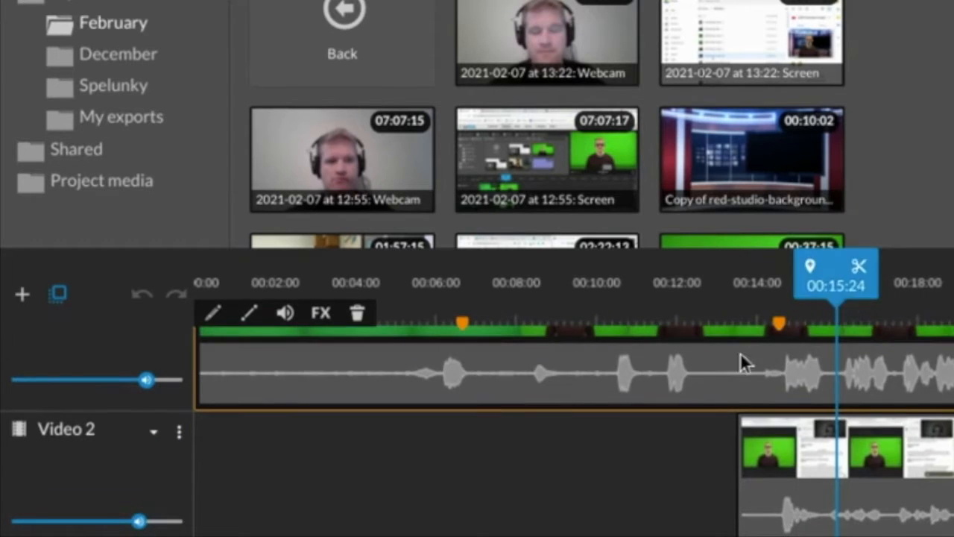
scroll(779, 413, down, 3)
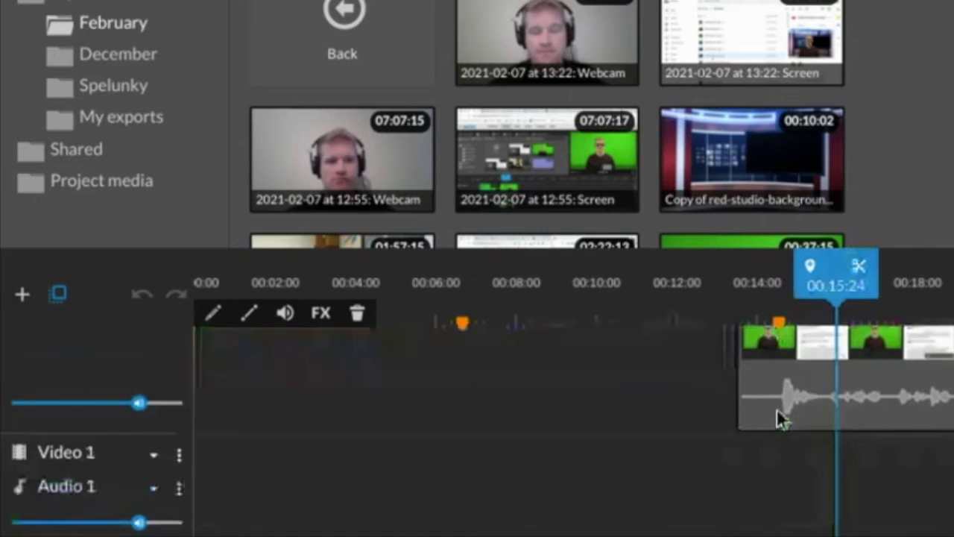
scroll(777, 409, up, 5)
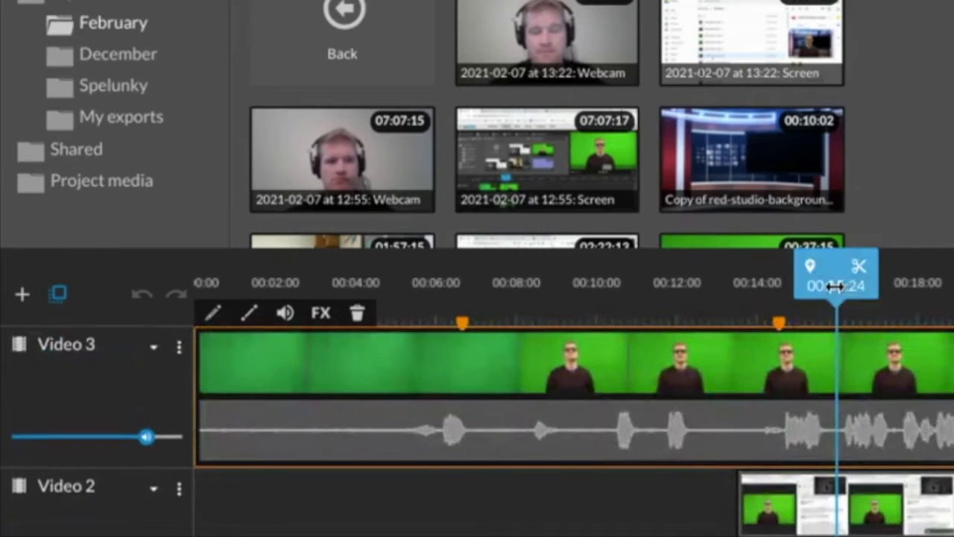
mouse_move(835, 292)
mouse_down()
mouse_move(750, 295)
mouse_move(816, 295)
mouse_up()
Step: Show the levels on the Video 3 track and silence its clip by lowering the start and end volume points fully
click(219, 368)
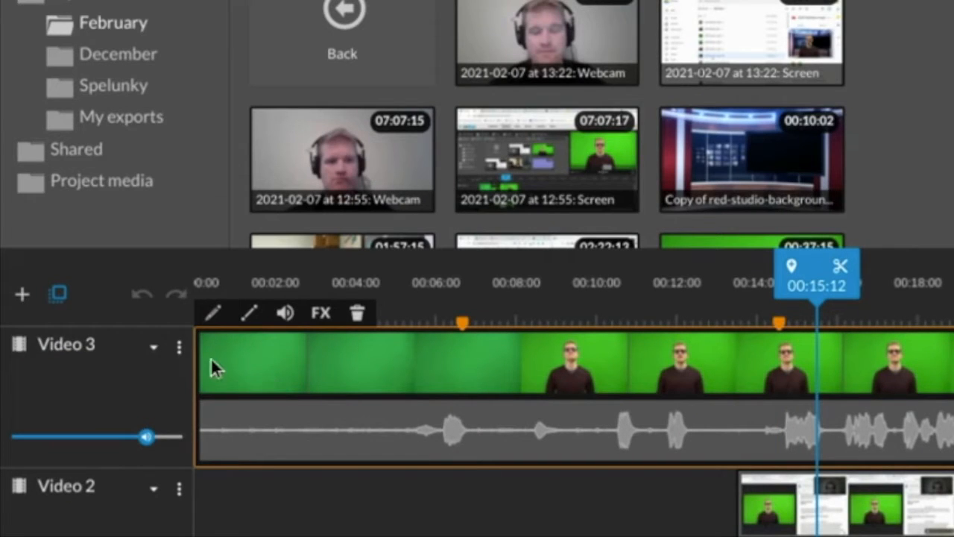
click(179, 352)
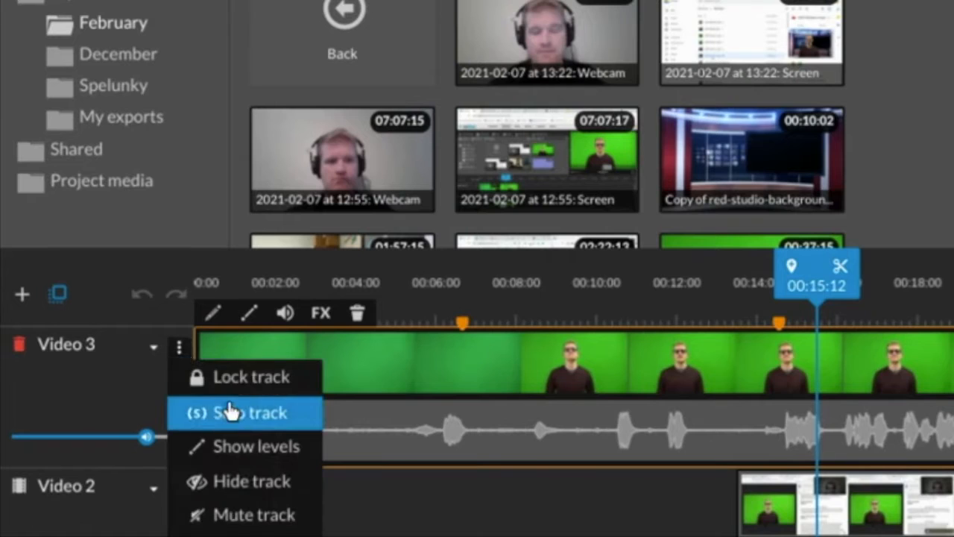
click(238, 445)
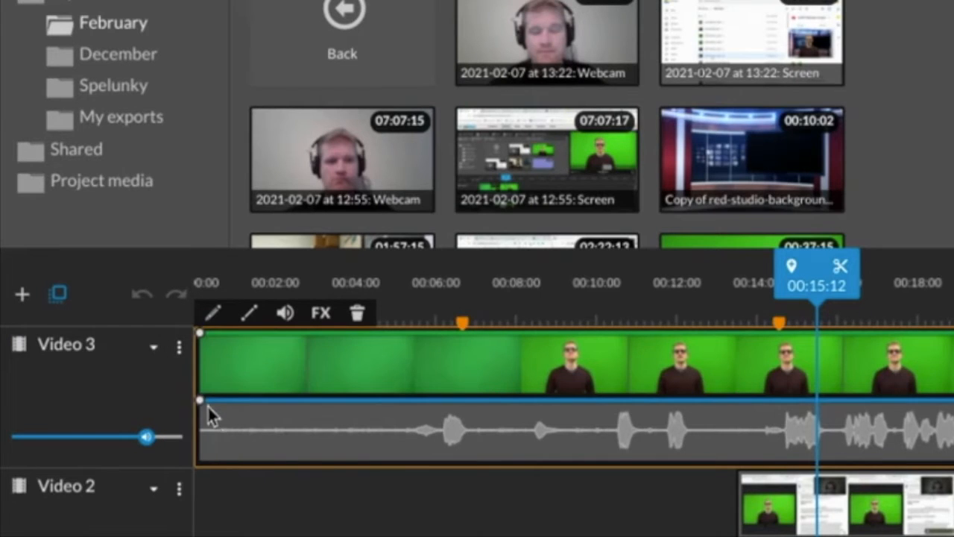
mouse_move(202, 407)
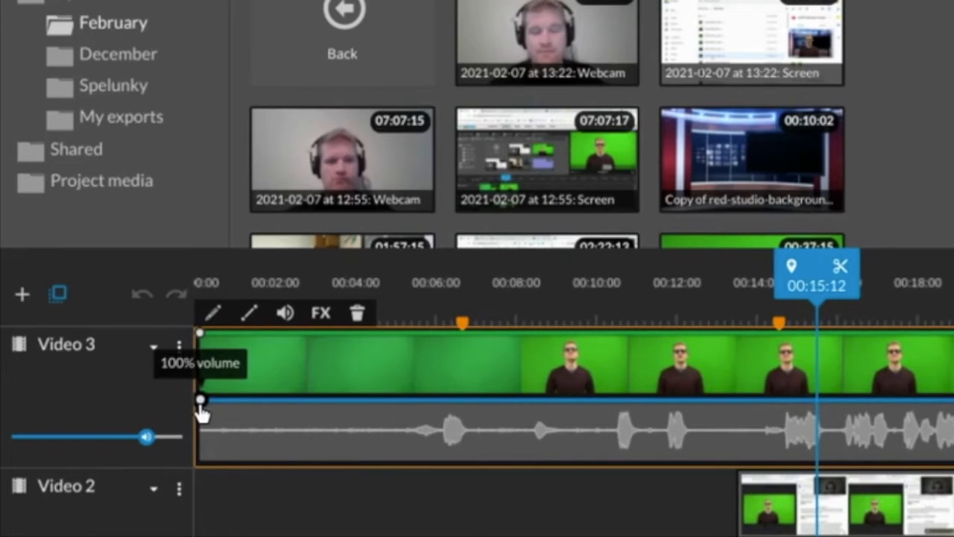
drag(201, 407, 199, 456)
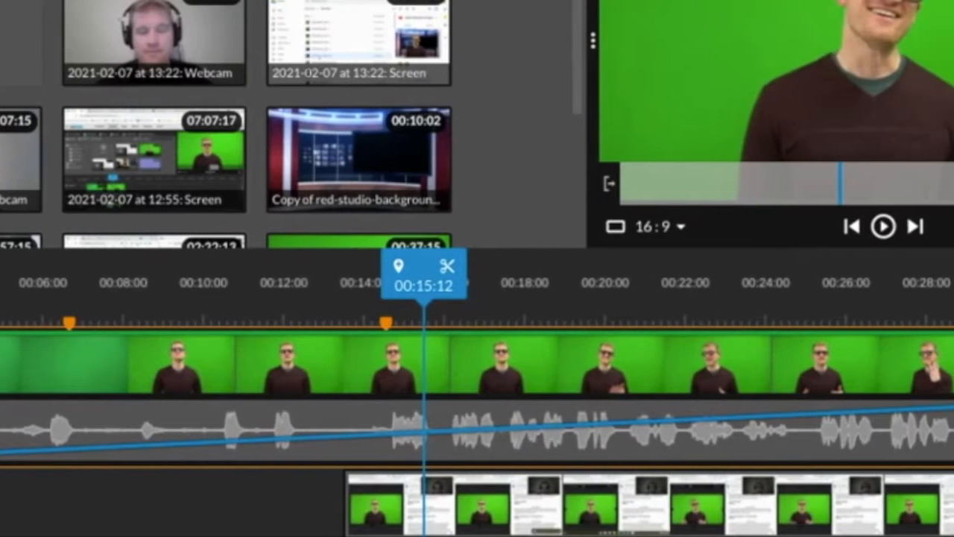
drag(863, 396, 863, 460)
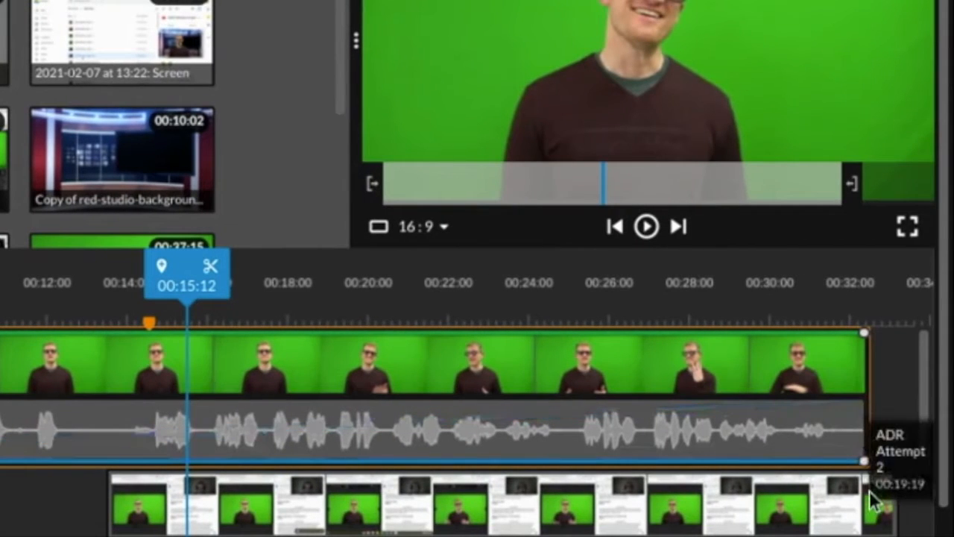
Step: Move the playhead to 00:14:15 at the second marker and select the ADR clip on the Video 2 track
scroll(691, 398, down, 3)
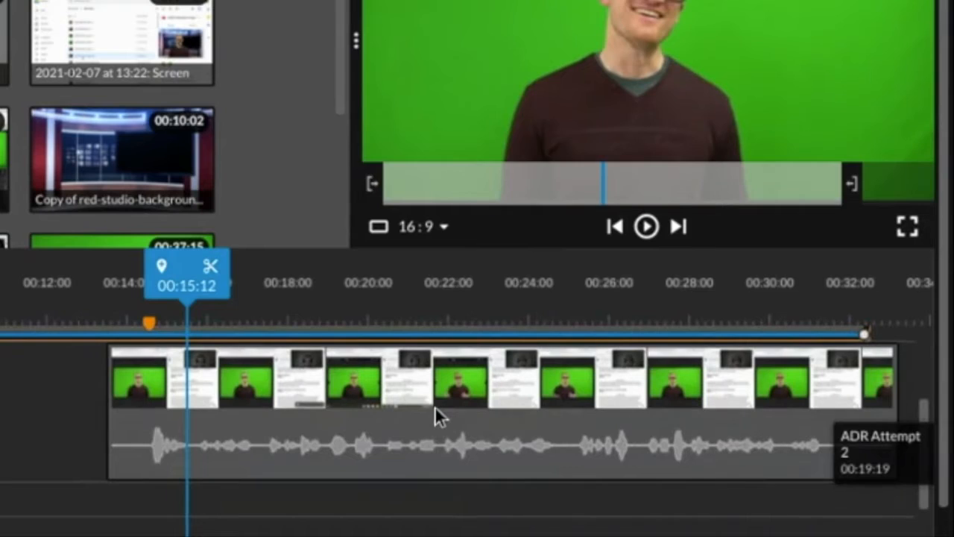
click(435, 405)
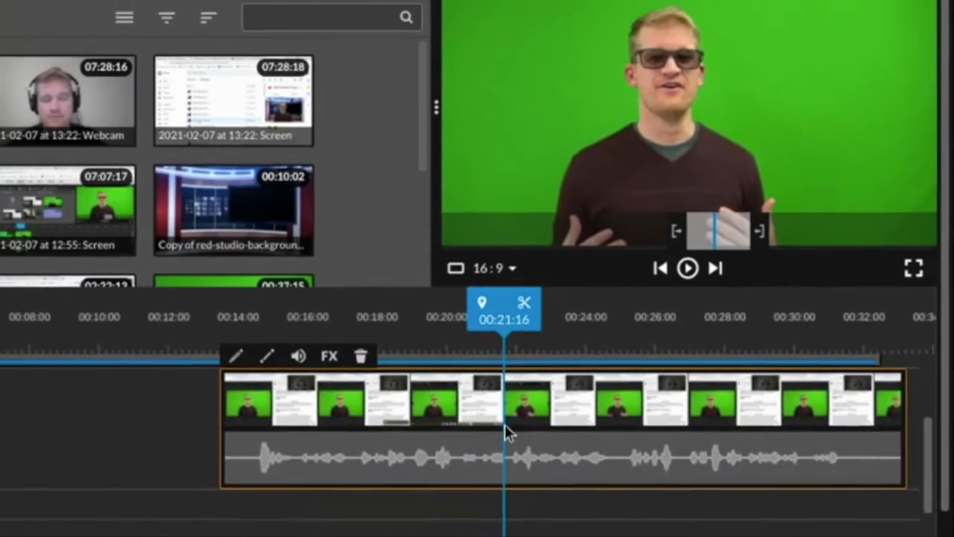
scroll(223, 462, up, 2)
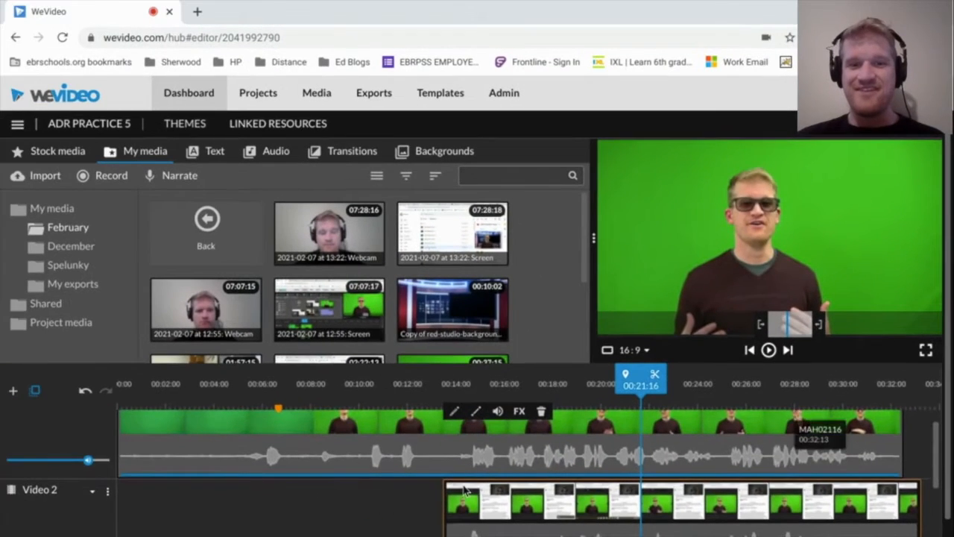
scroll(469, 489, down, 2)
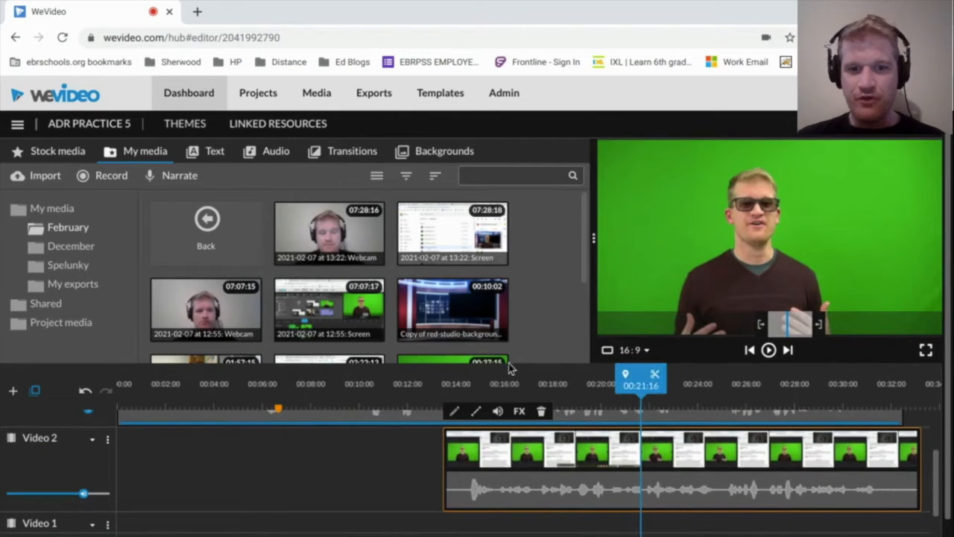
drag(640, 385, 468, 403)
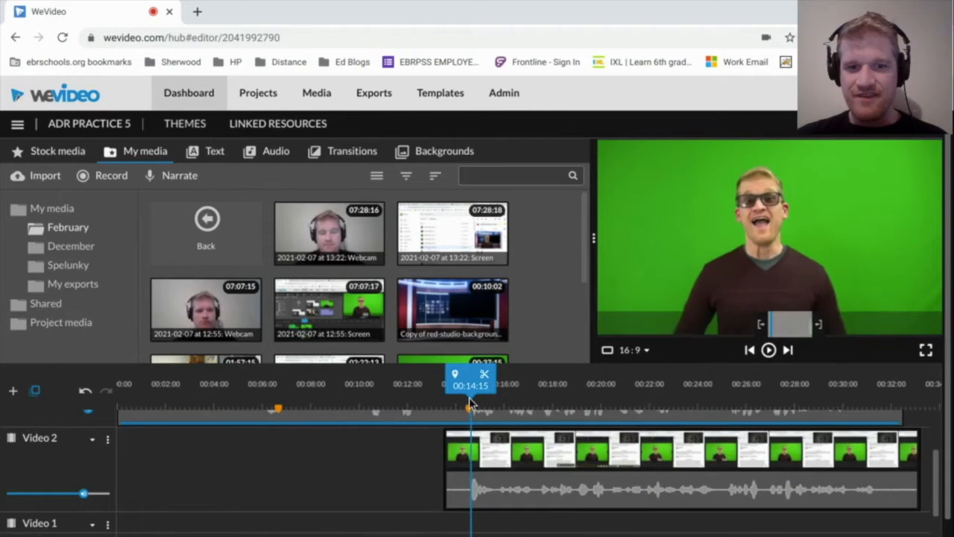
click(536, 483)
scroll(536, 484, up, 2)
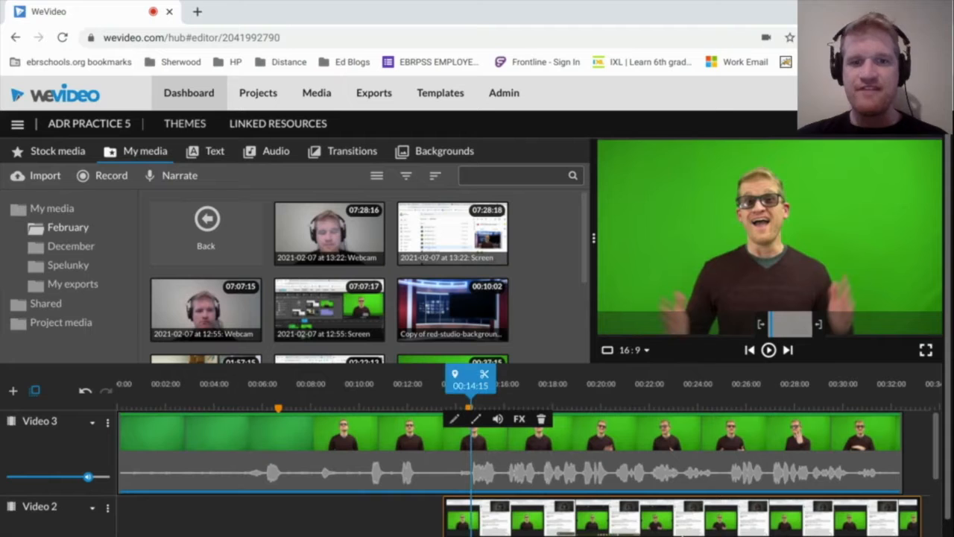
Step: Move the playhead to 00:24:17 and compare the Video 3 and Video 2 waveforms against each other at that point
click(713, 383)
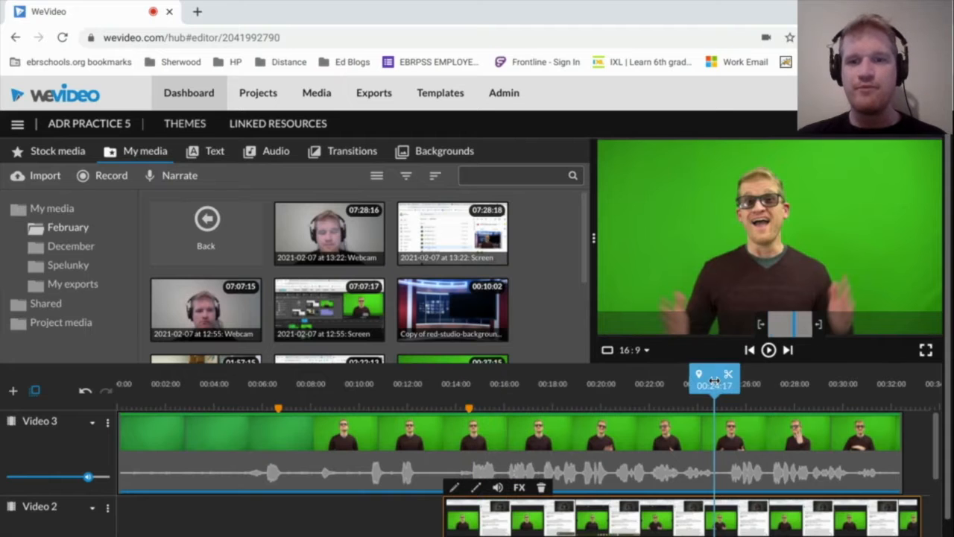
click(469, 411)
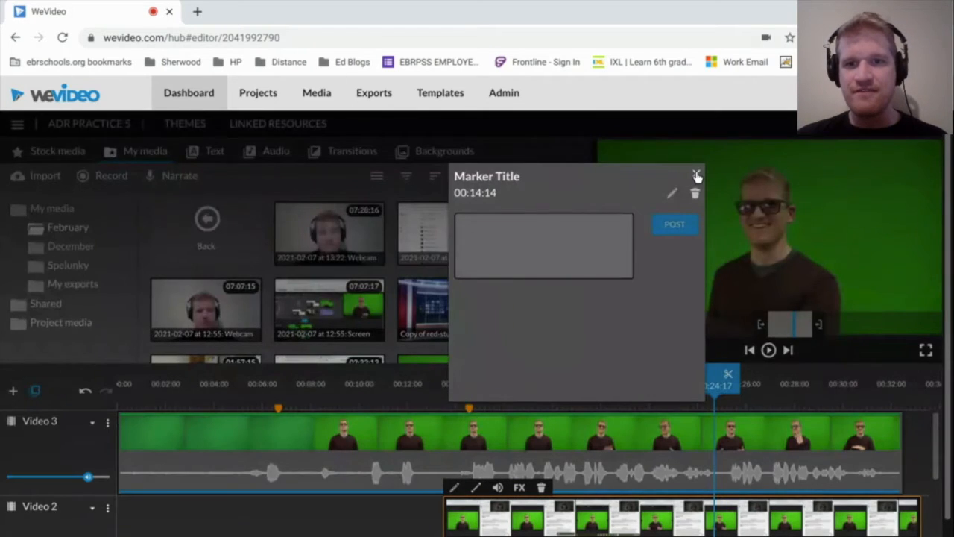
click(696, 174)
scroll(597, 400, down, 1)
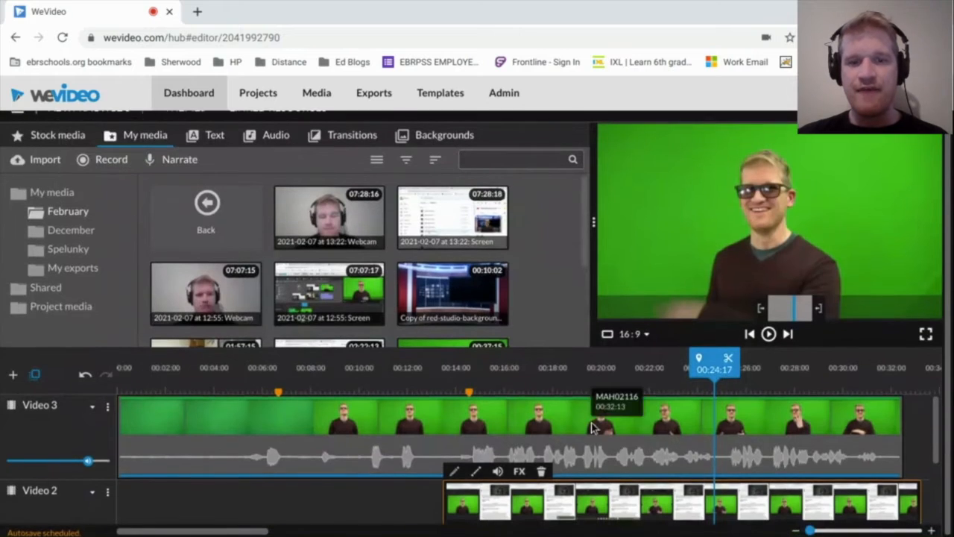
scroll(591, 421, down, 2)
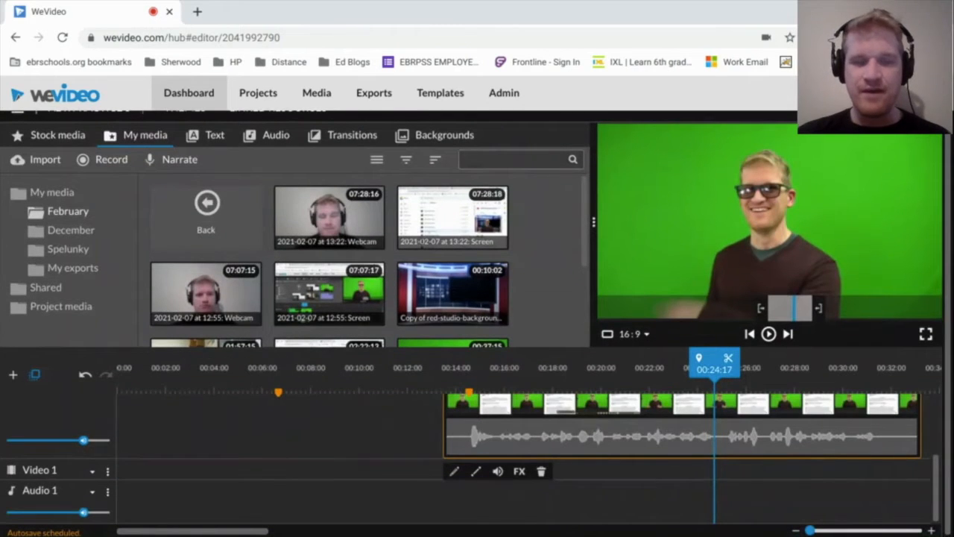
scroll(591, 421, up, 2)
scroll(591, 421, down, 1)
scroll(591, 421, down, 1)
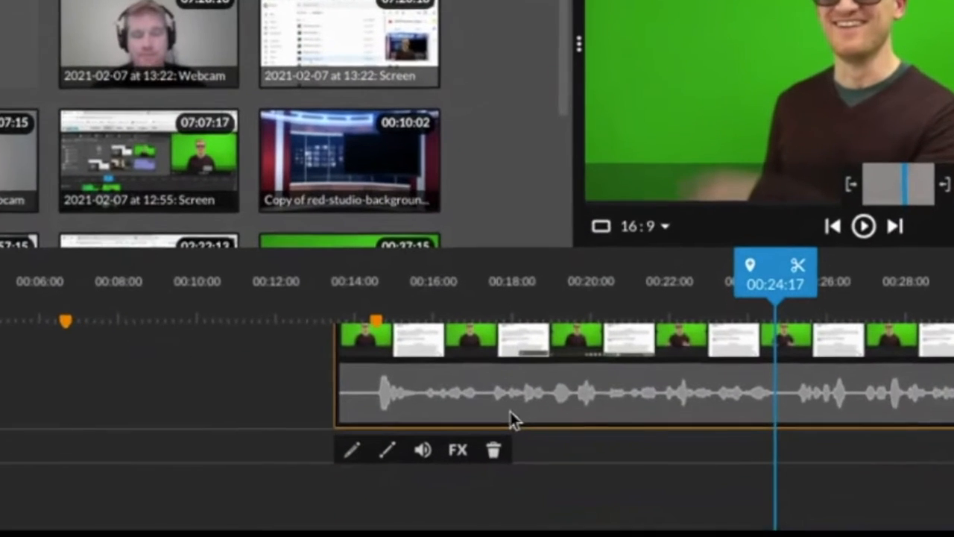
scroll(521, 394, up, 2)
scroll(521, 394, down, 2)
scroll(521, 394, up, 1)
scroll(520, 386, down, 1)
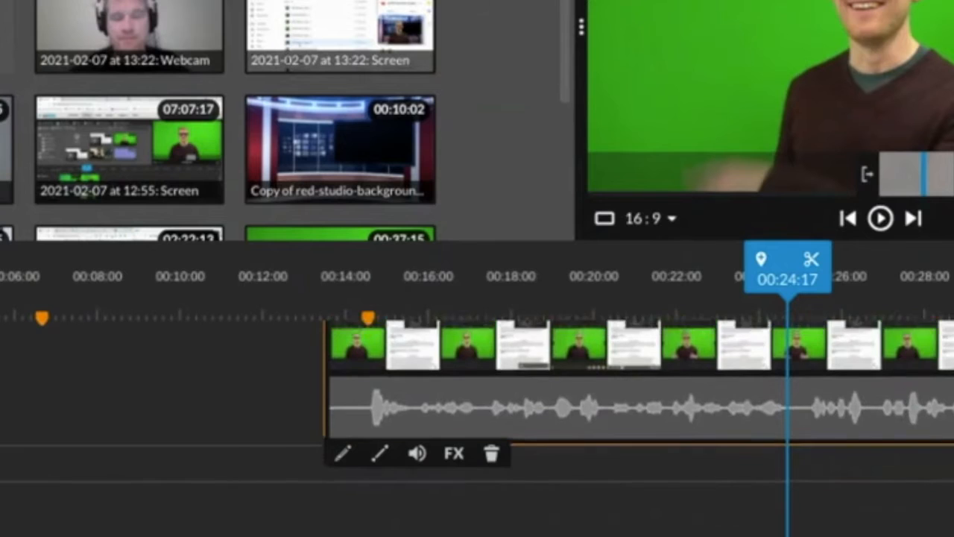
scroll(521, 393, up, 2)
scroll(597, 351, up, 2)
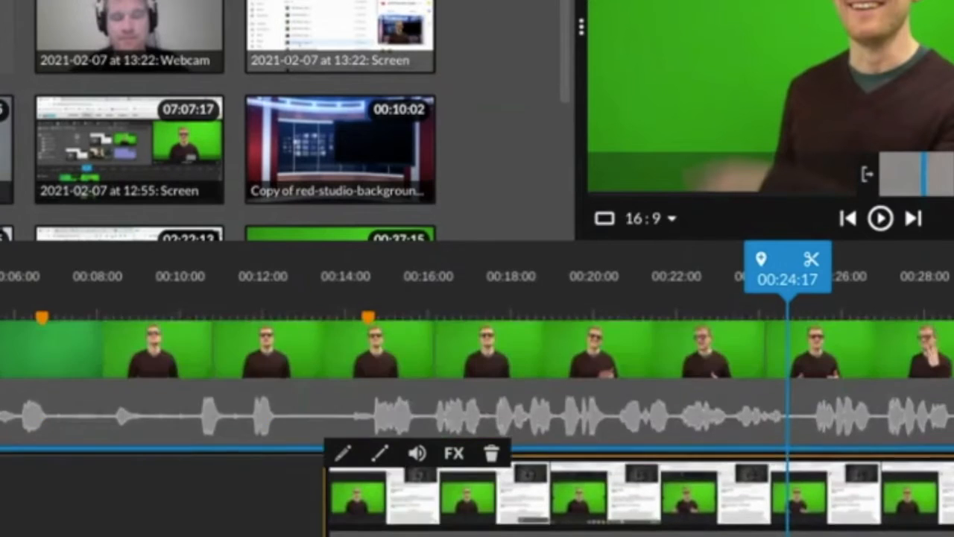
scroll(597, 350, down, 3)
scroll(597, 350, up, 3)
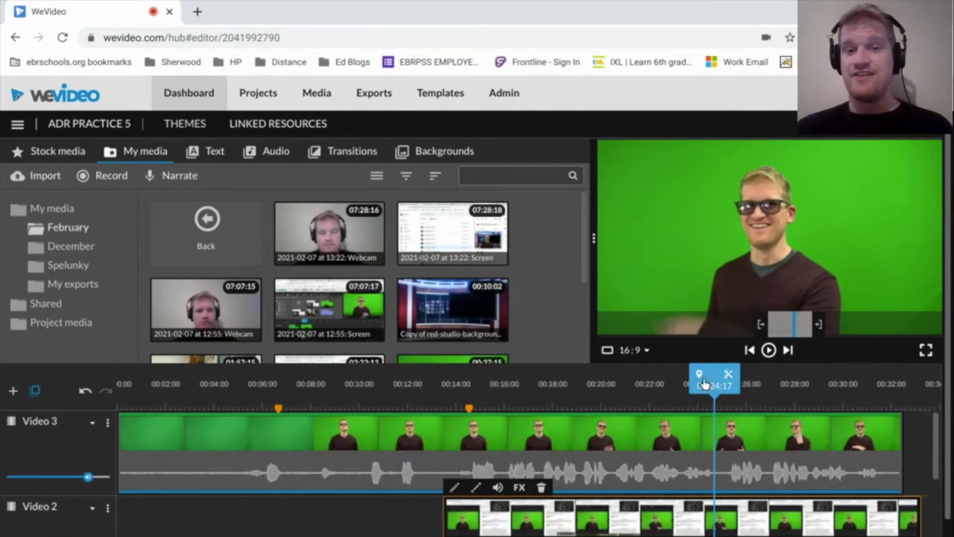
Step: Play the timeline from 00:14:05 and again from 00:15:23 to check the ADR audio's sync with the Video 3 clip
drag(687, 374, 451, 373)
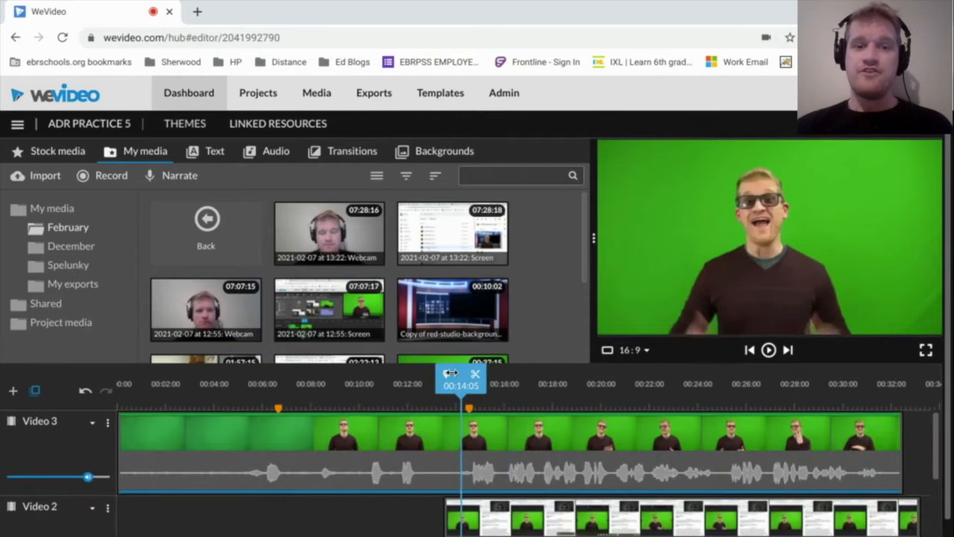
click(769, 351)
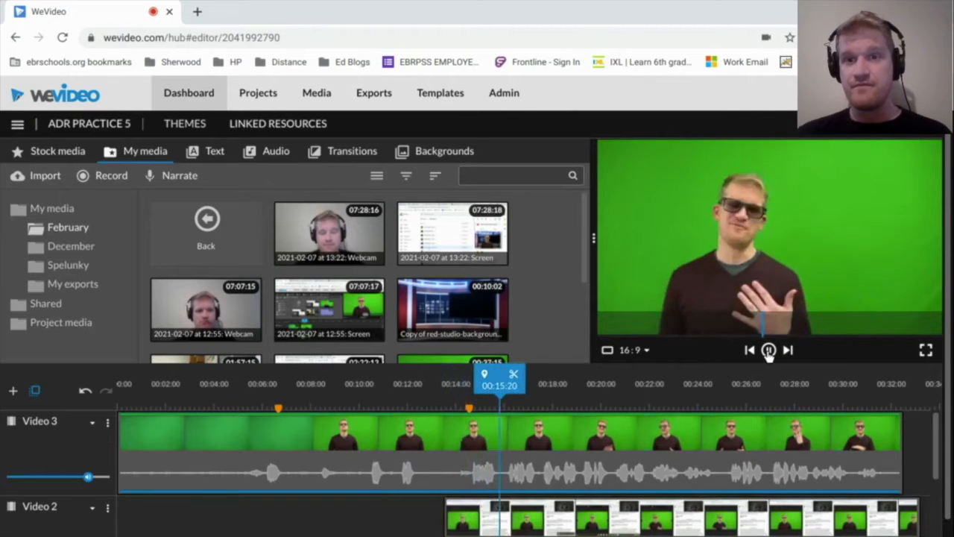
click(769, 350)
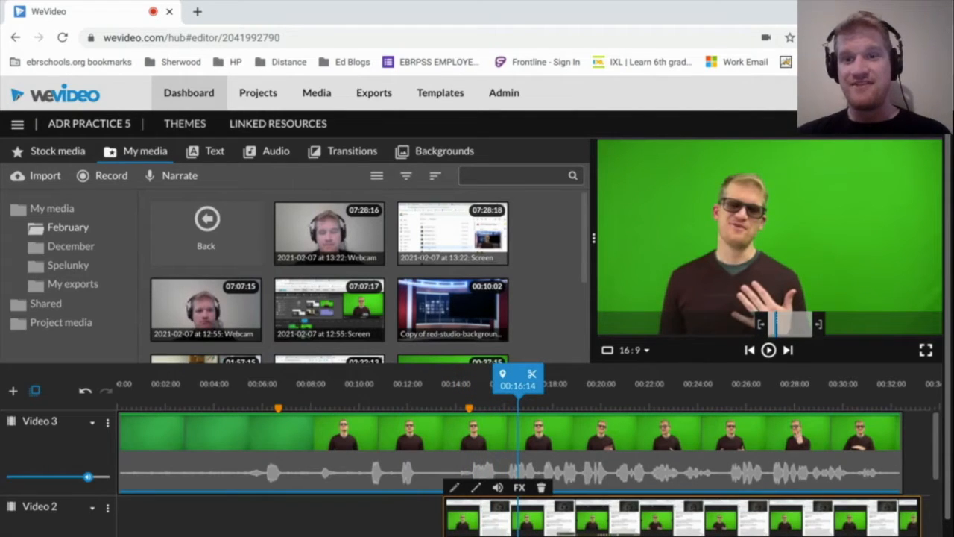
mouse_move(518, 395)
mouse_down()
mouse_move(494, 393)
mouse_move(503, 400)
mouse_up()
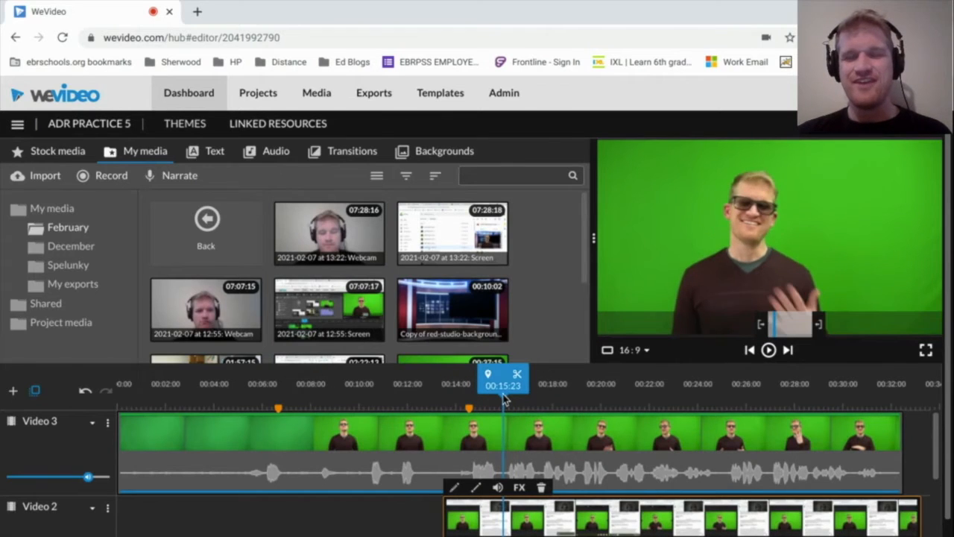
click(769, 349)
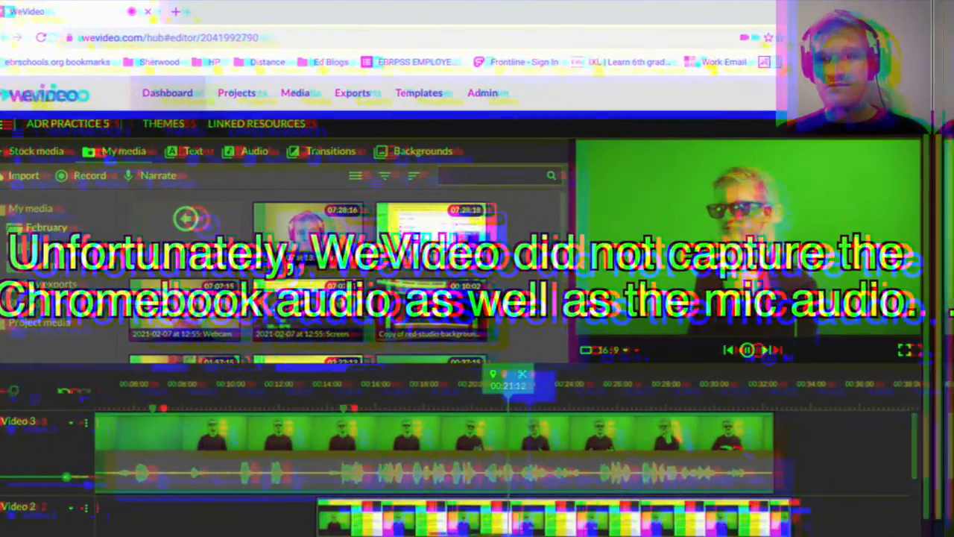
key(space)
drag(530, 386, 499, 392)
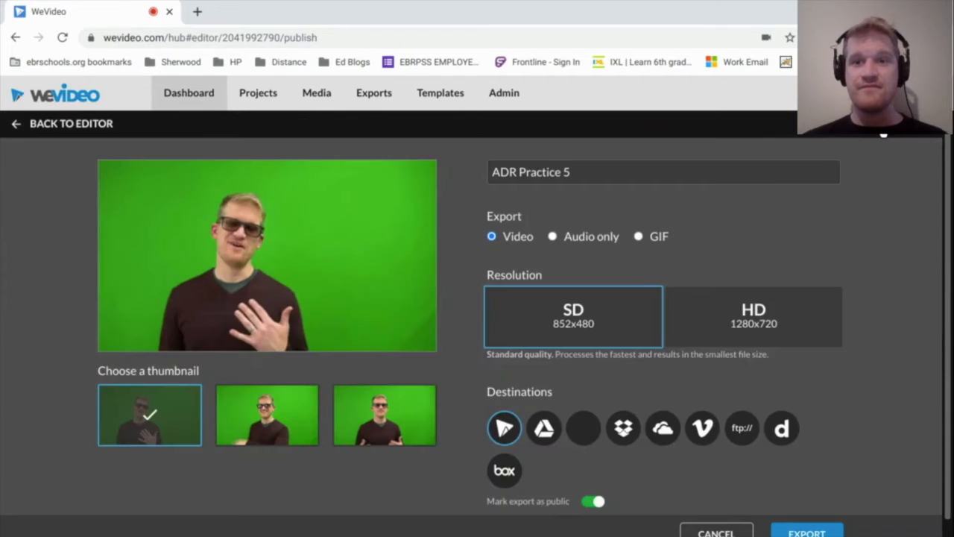
Step: Set the export of ADR Practice 5 to HD 1280x720 and add Google Drive as a destination
click(784, 344)
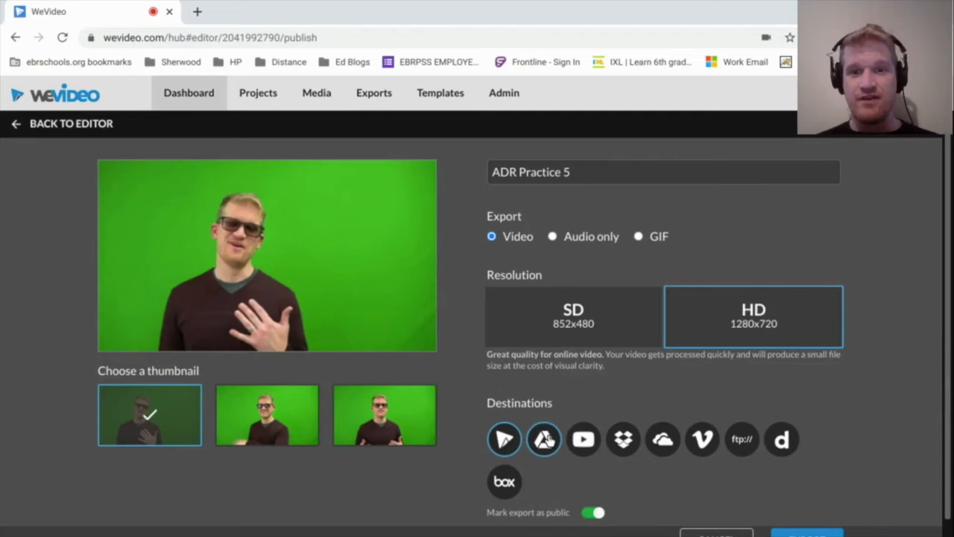
scroll(891, 358, down, 1)
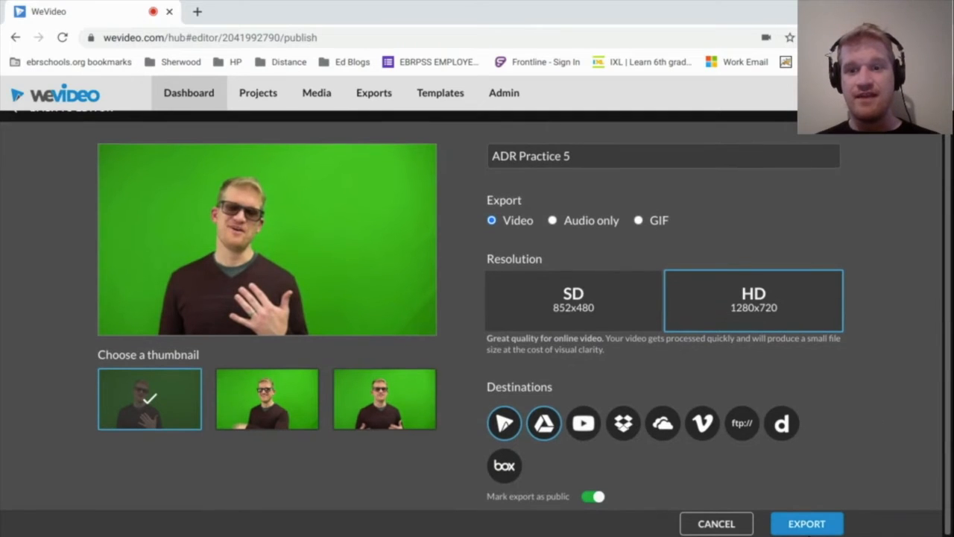
scroll(734, 384, up, 1)
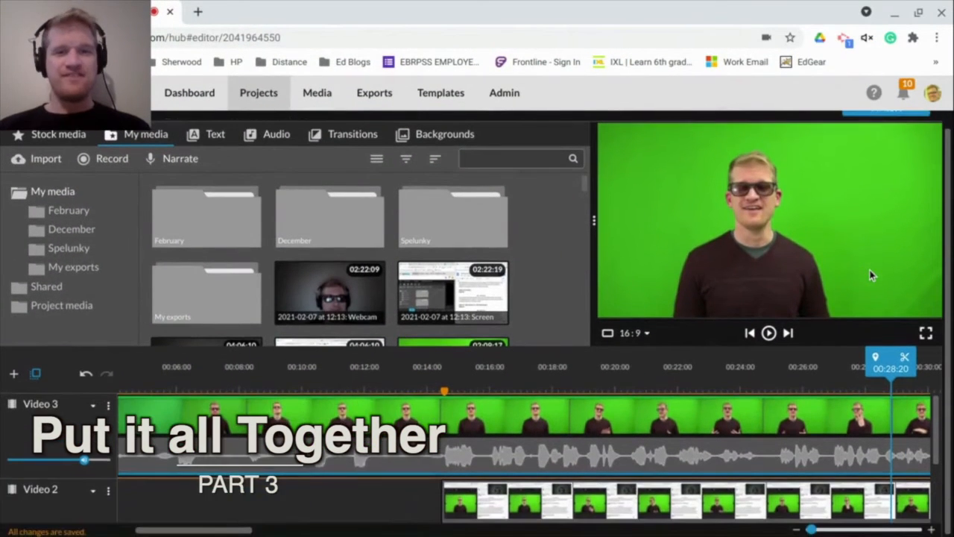
Step: Open the February media folder and place the red-studio-background clip at the start of the Video 1 track
scroll(763, 409, down, 2)
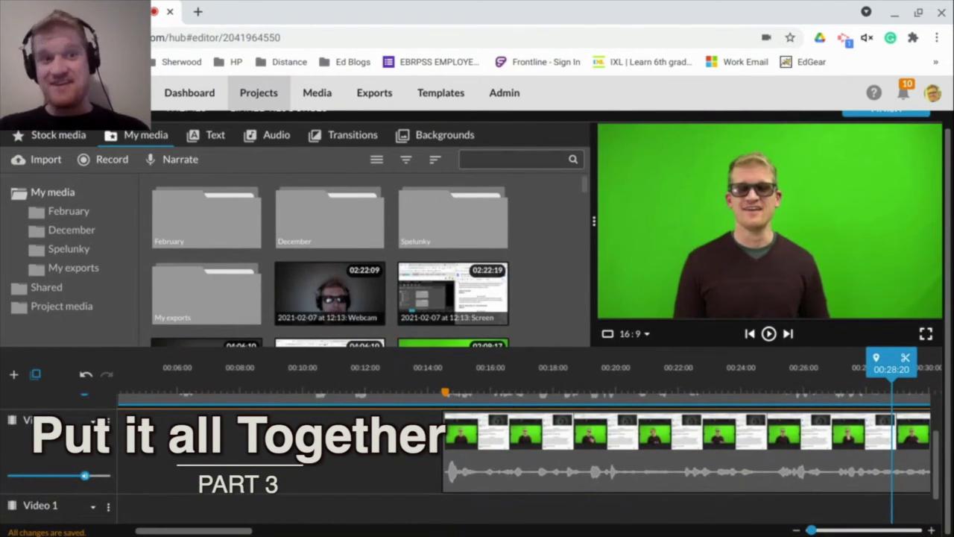
scroll(734, 427, up, 2)
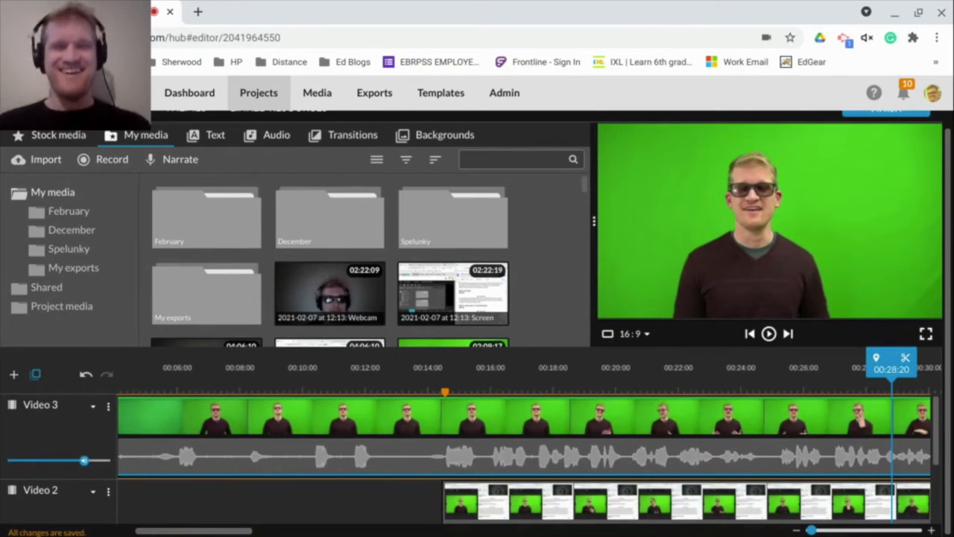
scroll(358, 455, down, 2)
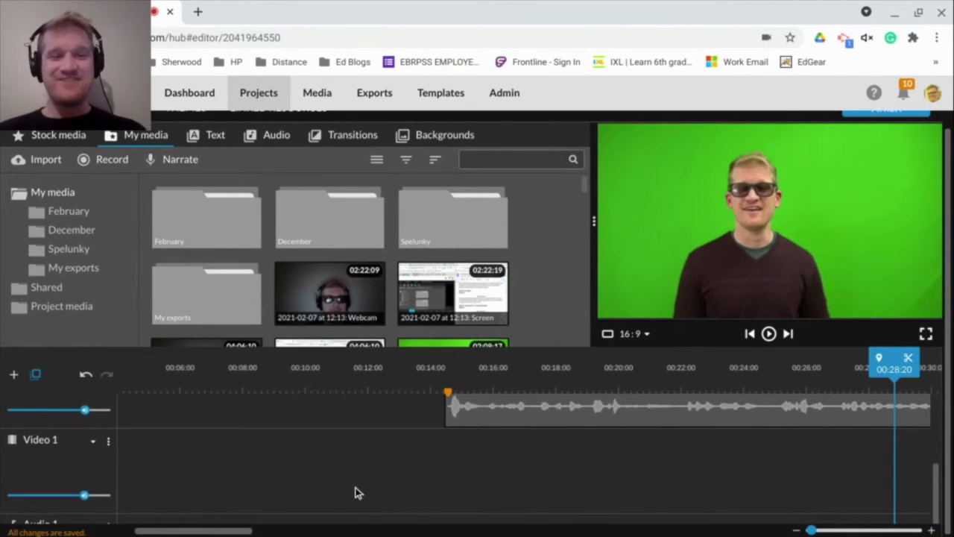
scroll(551, 532, up, 1)
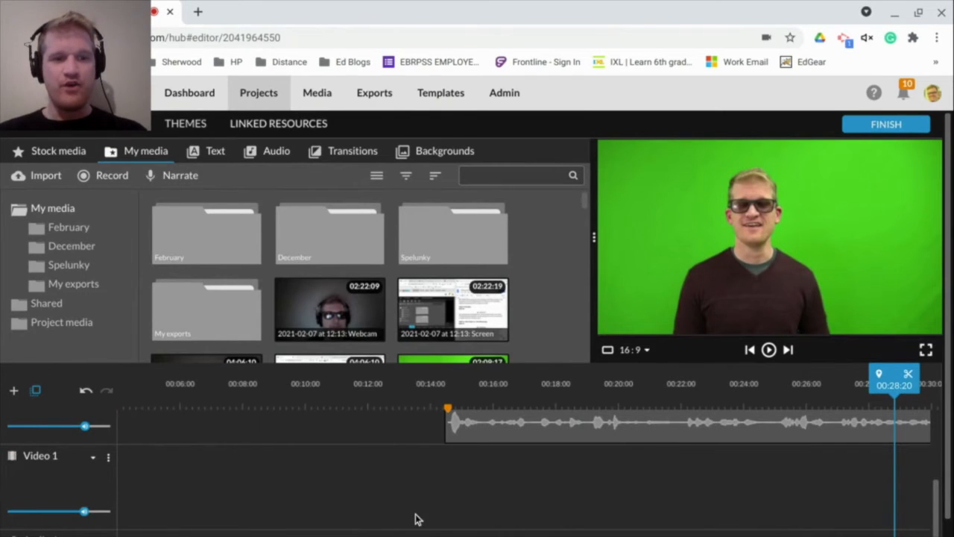
scroll(416, 520, up, 2)
scroll(291, 443, down, 3)
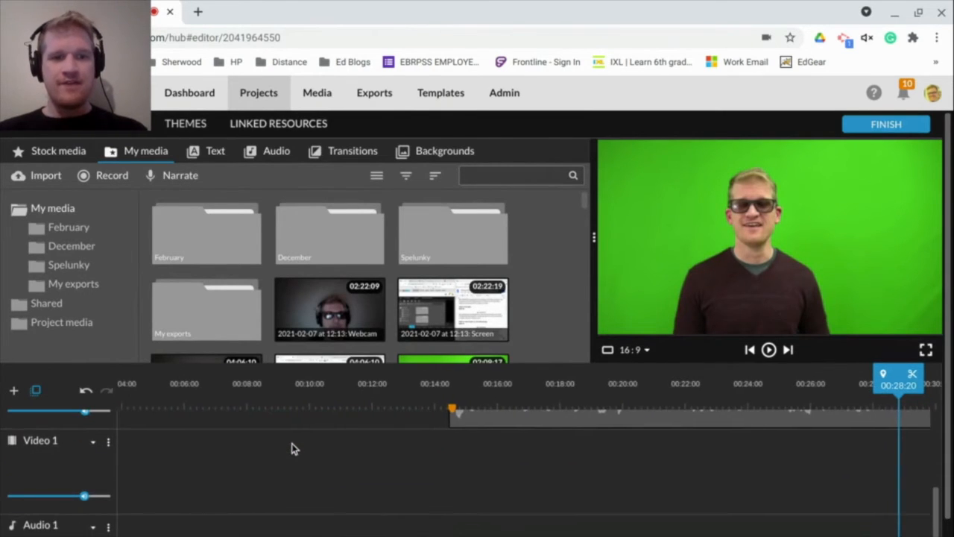
click(52, 232)
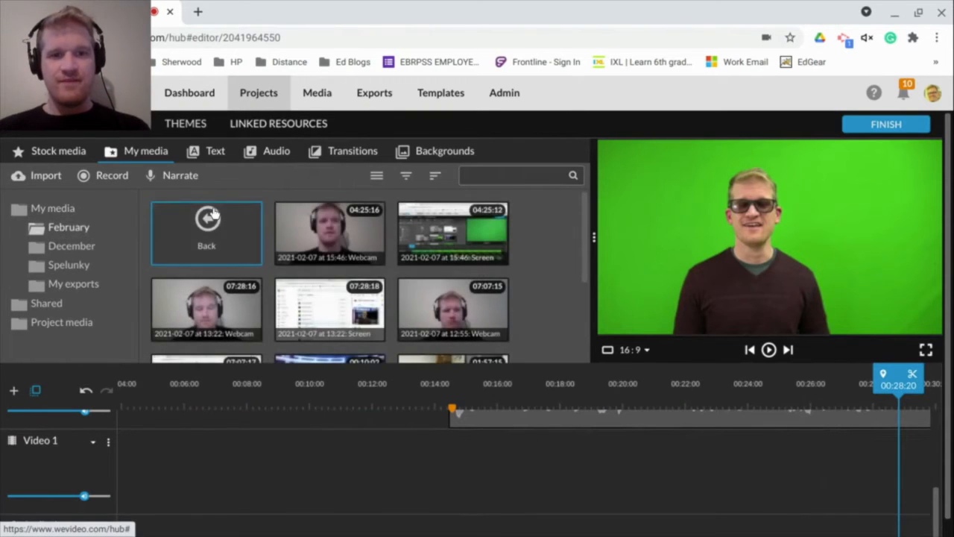
scroll(328, 283, down, 2)
click(331, 242)
mouse_move(320, 346)
mouse_down()
mouse_move(260, 451)
mouse_move(171, 469)
mouse_move(132, 467)
mouse_move(134, 455)
mouse_up()
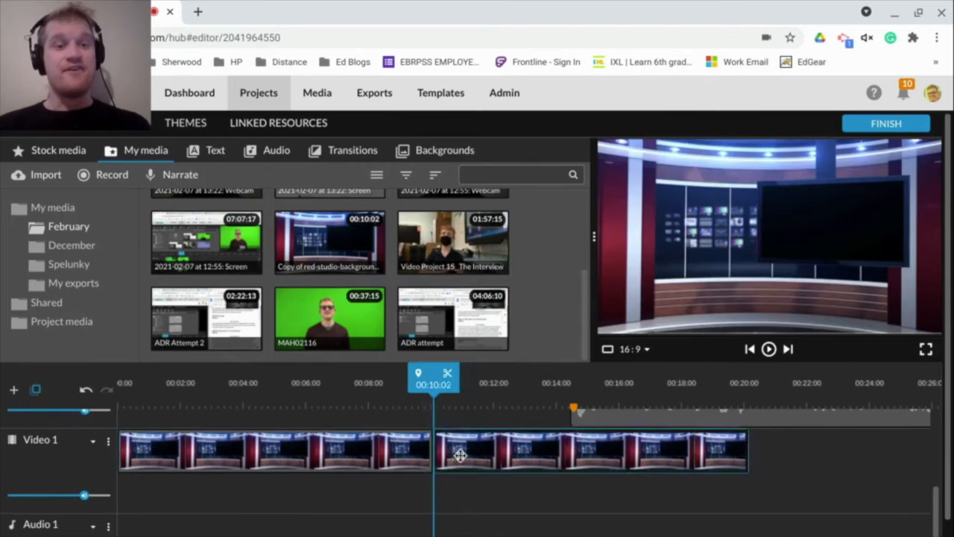
Step: Add three more copies of the red-studio-background clip back to back on the Video 1 track, starting at 00:10:02, 00:20:04 and 00:30:06
click(461, 456)
drag(313, 226, 659, 459)
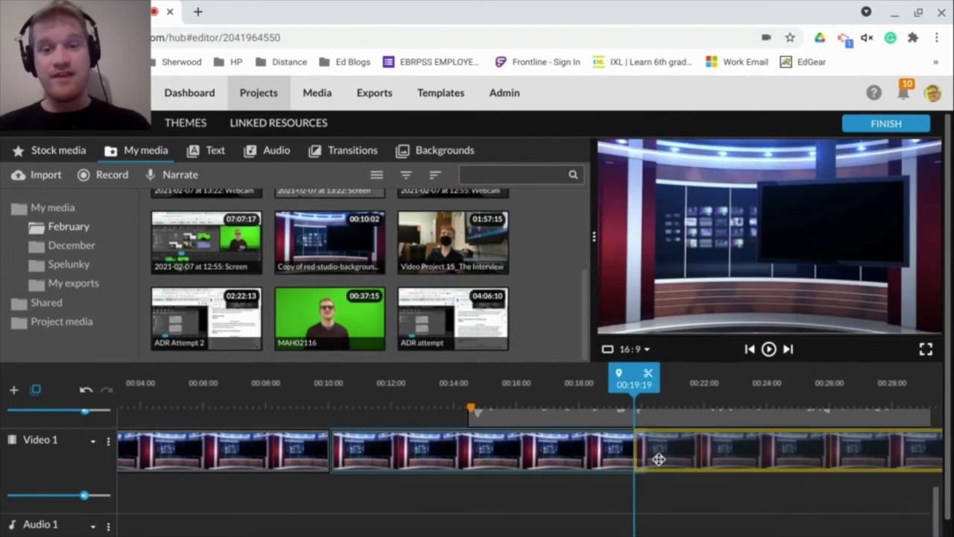
click(738, 491)
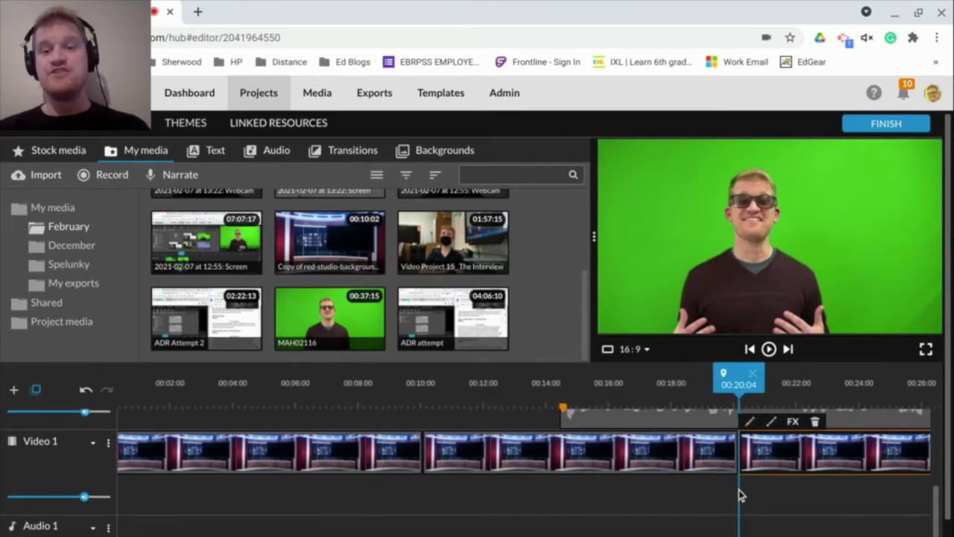
scroll(739, 495, right, 7)
drag(332, 258, 560, 470)
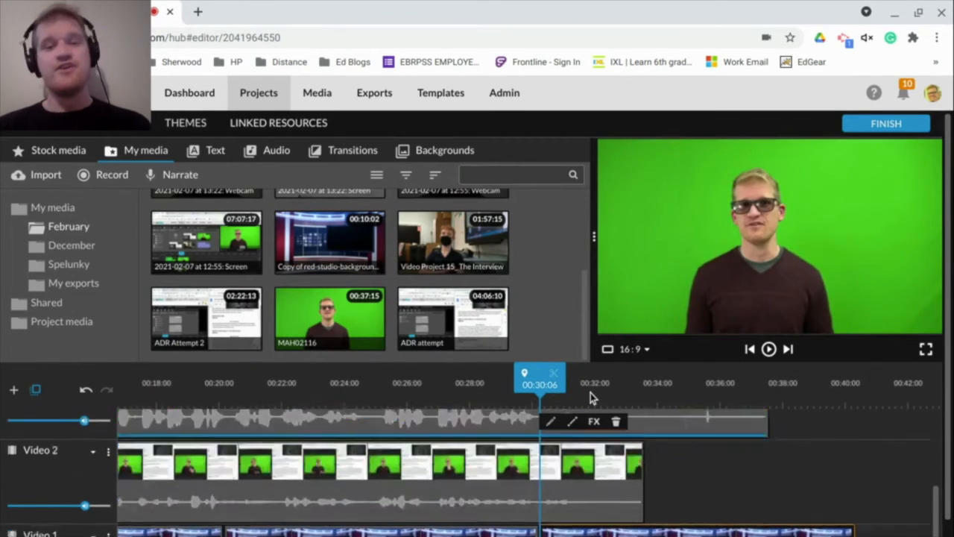
Step: Trim the end of the last studio background clip on Video 1 to 00:37:02, near the Video 3 clip's end
scroll(867, 472, down, 3)
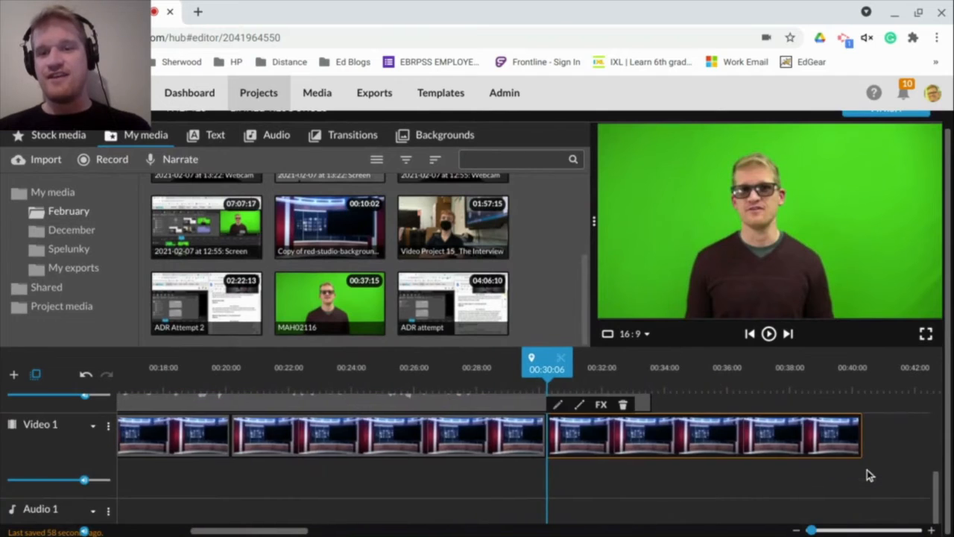
drag(860, 435, 798, 422)
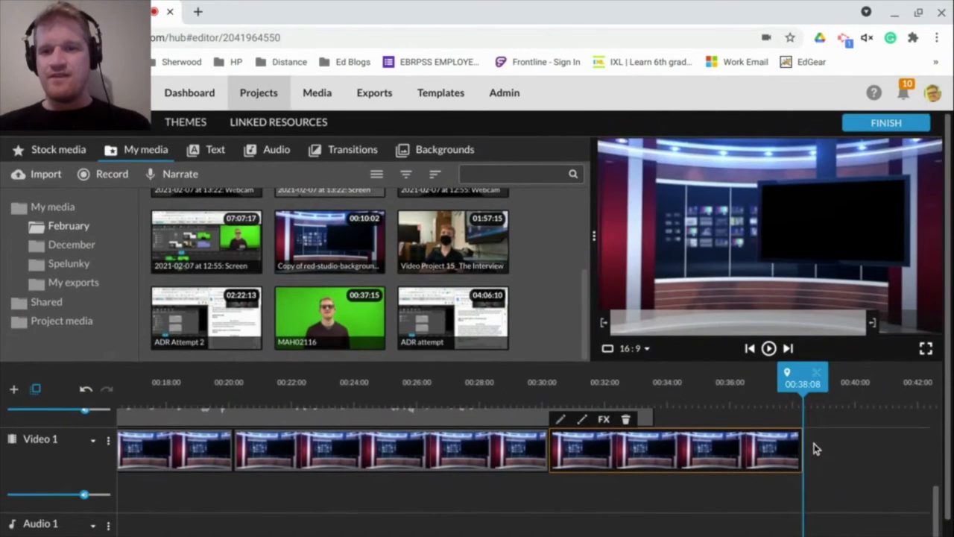
scroll(802, 448, up, 3)
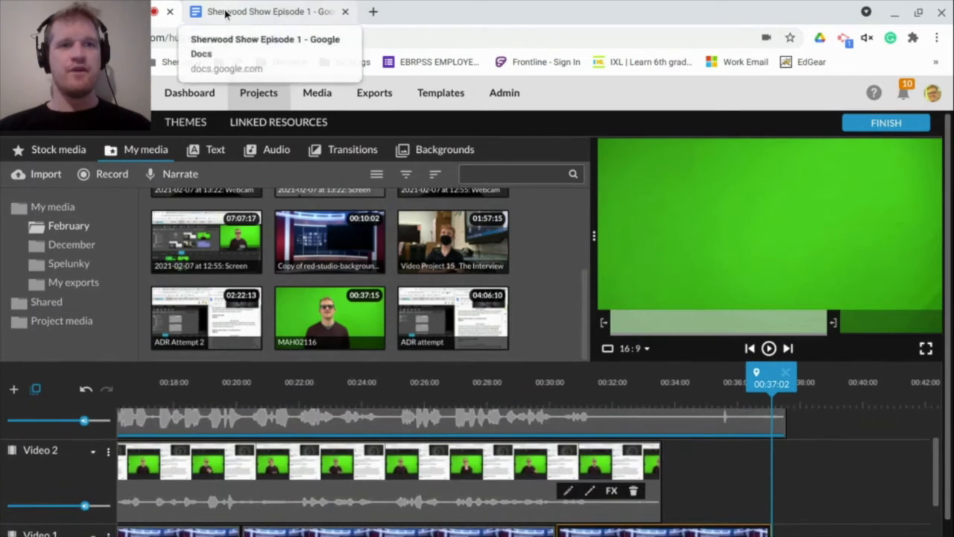
Step: Consult the Sherwood Show Episode 1 document in Google Docs and return to the end of the WeVideo timeline
click(228, 13)
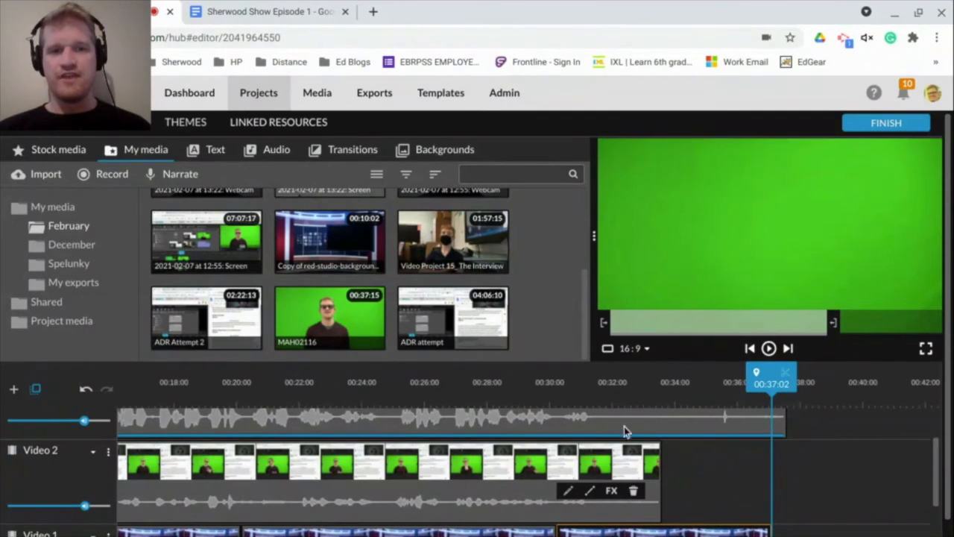
scroll(822, 491, left, 3)
scroll(822, 491, right, 4)
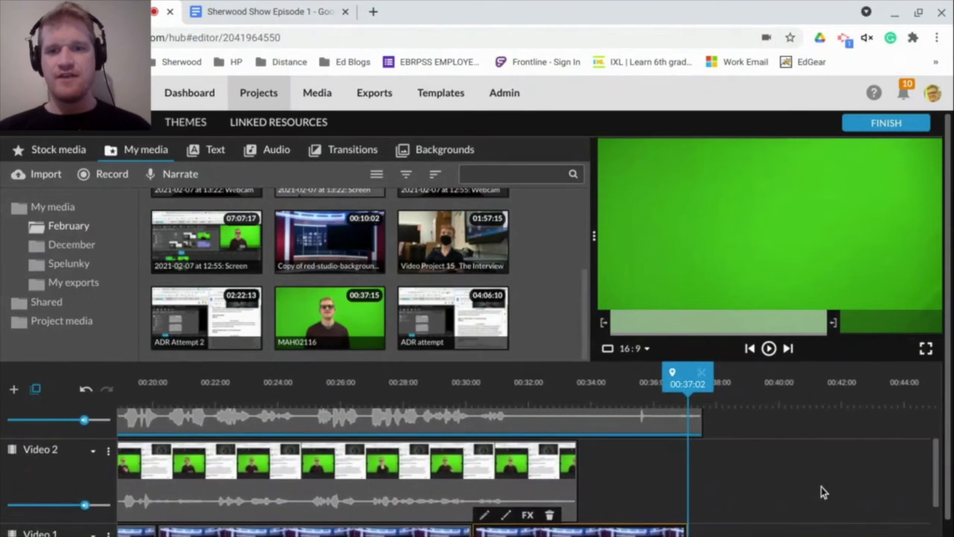
Step: Try a smaller display height for the Video 3 track and restore the tallest height
scroll(823, 492, up, 1)
scroll(529, 462, up, 1)
scroll(529, 462, down, 2)
scroll(529, 462, up, 2)
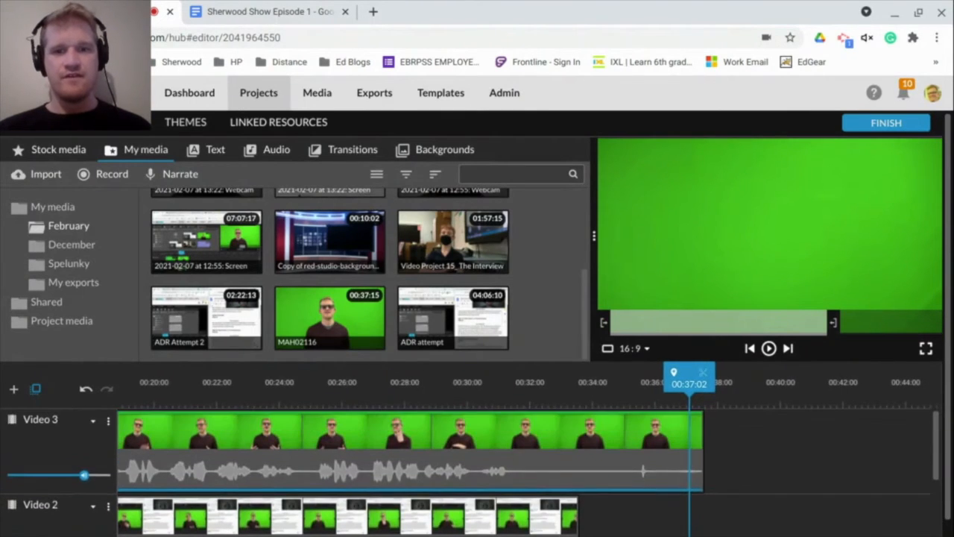
click(94, 428)
click(97, 451)
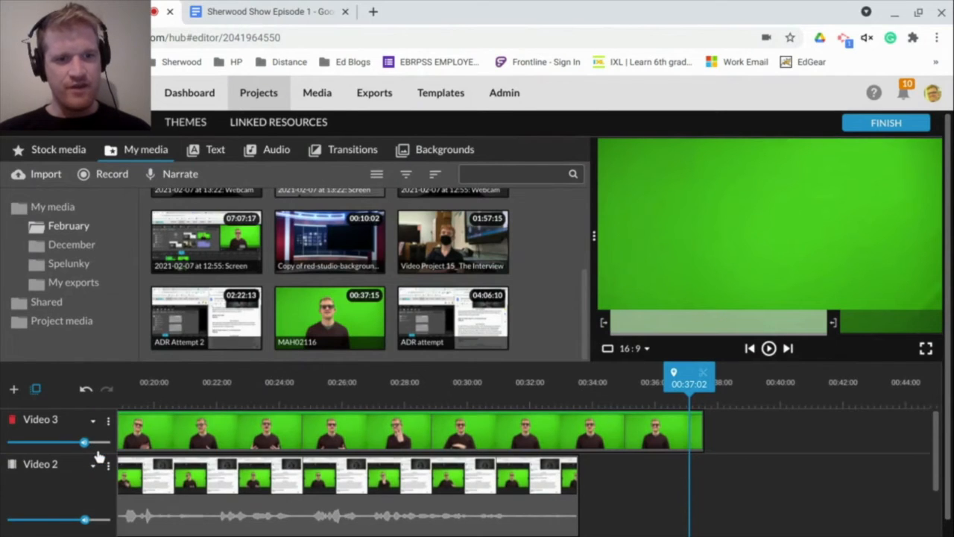
click(91, 426)
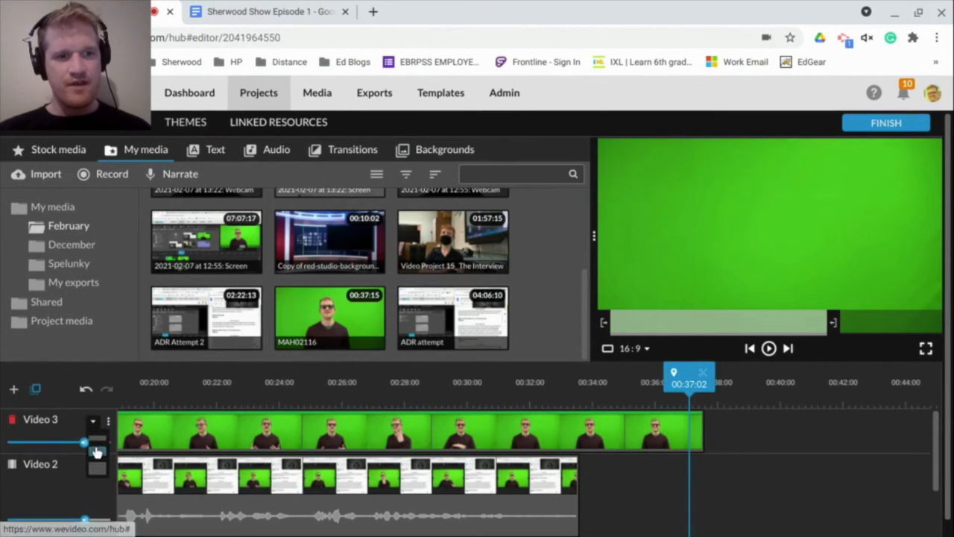
click(97, 471)
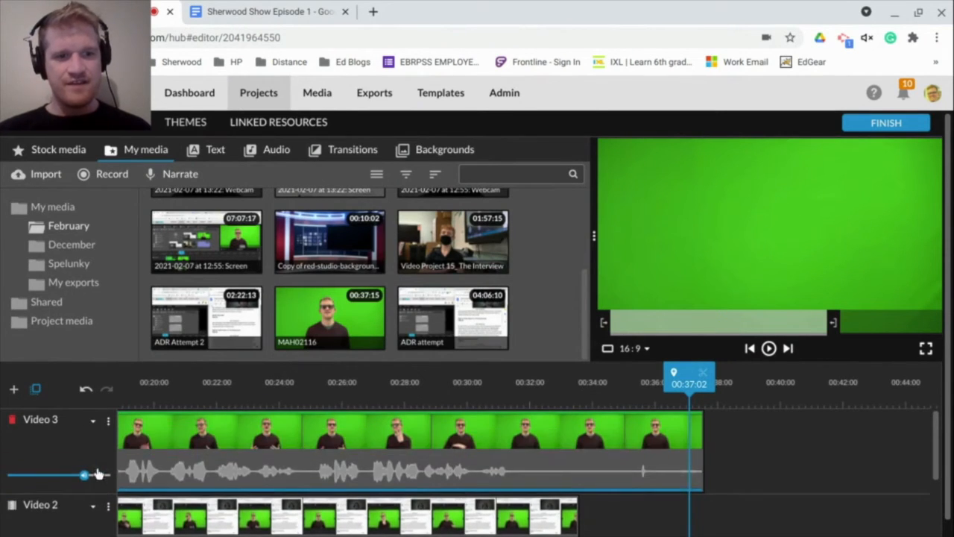
Step: Apply color keying to the MAH02116 clip on Video 3, sampling the green backdrop as 36c520, and save the changes
click(191, 456)
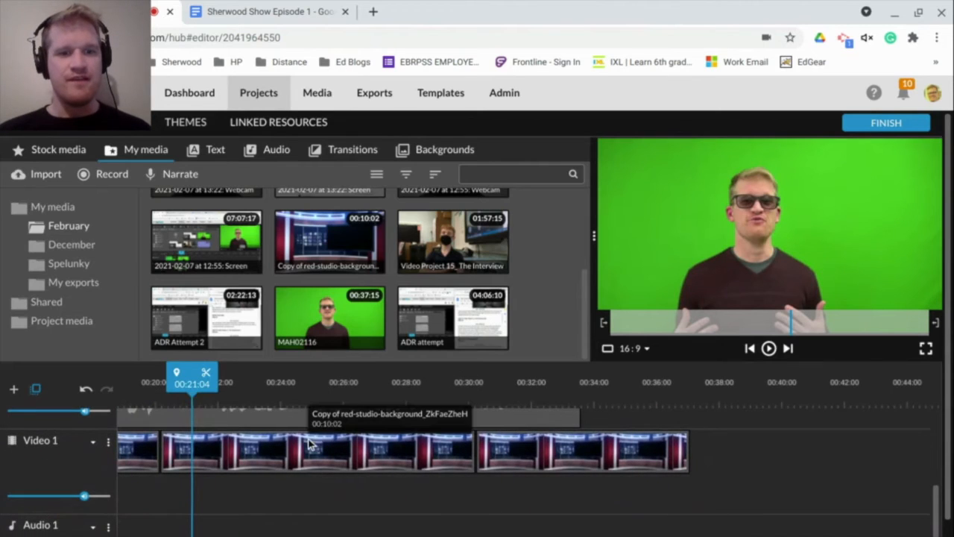
click(296, 450)
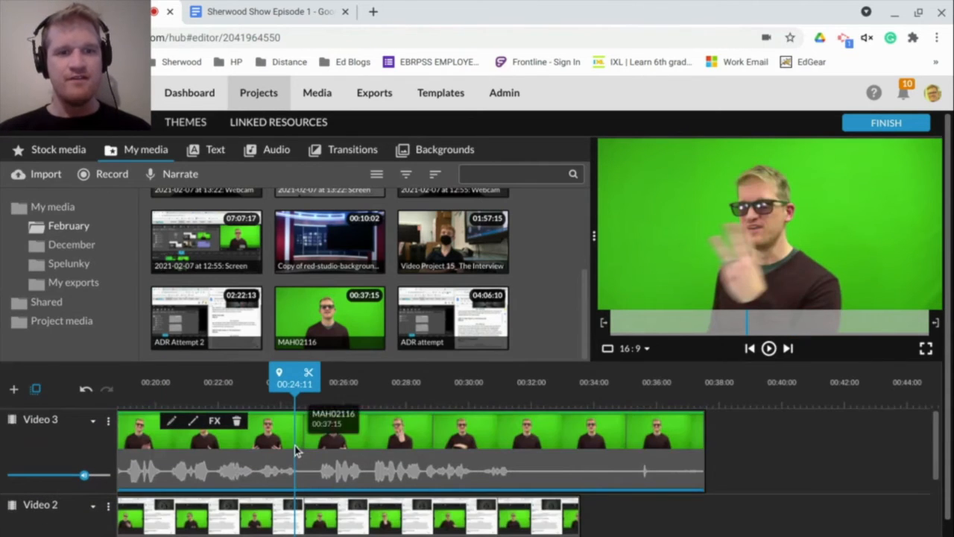
click(321, 441)
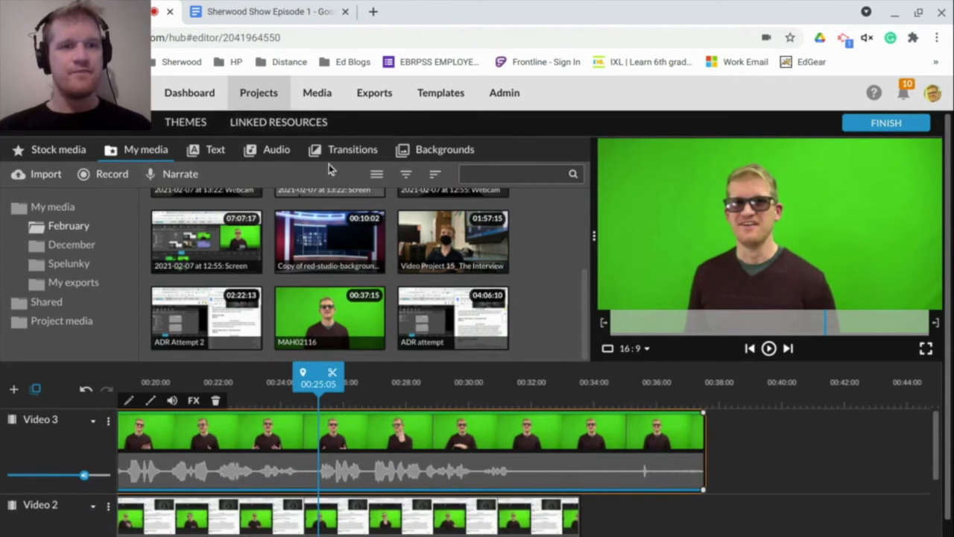
scroll(251, 213, up, 3)
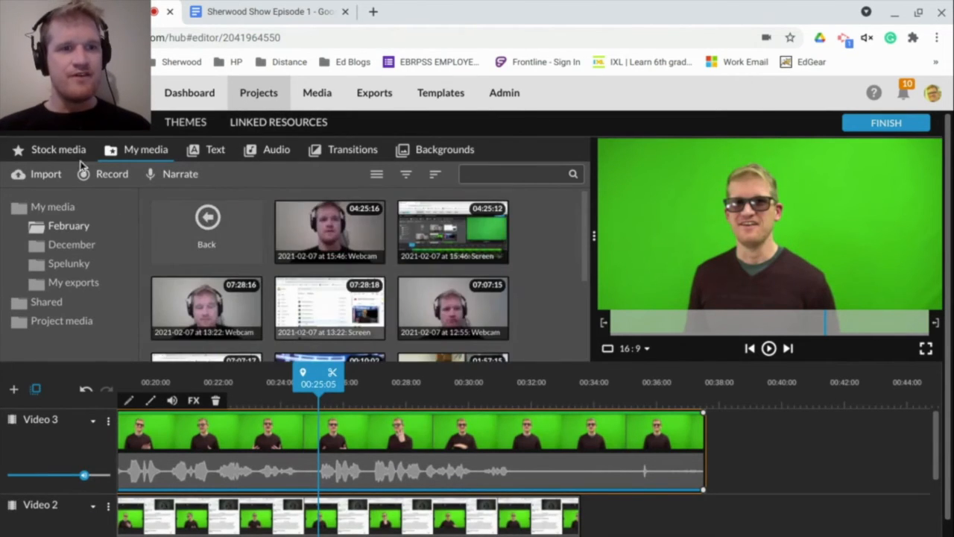
double_click(266, 430)
click(253, 150)
click(830, 198)
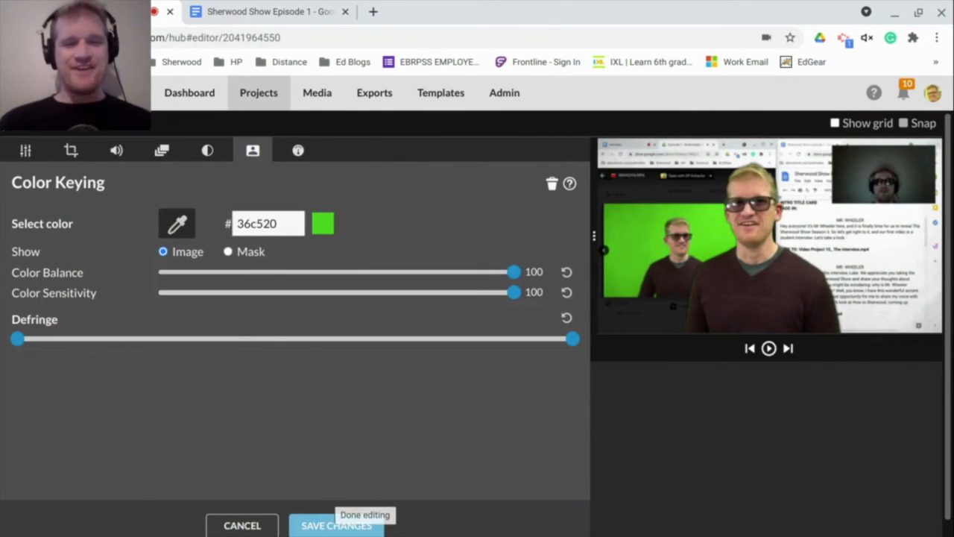
click(328, 527)
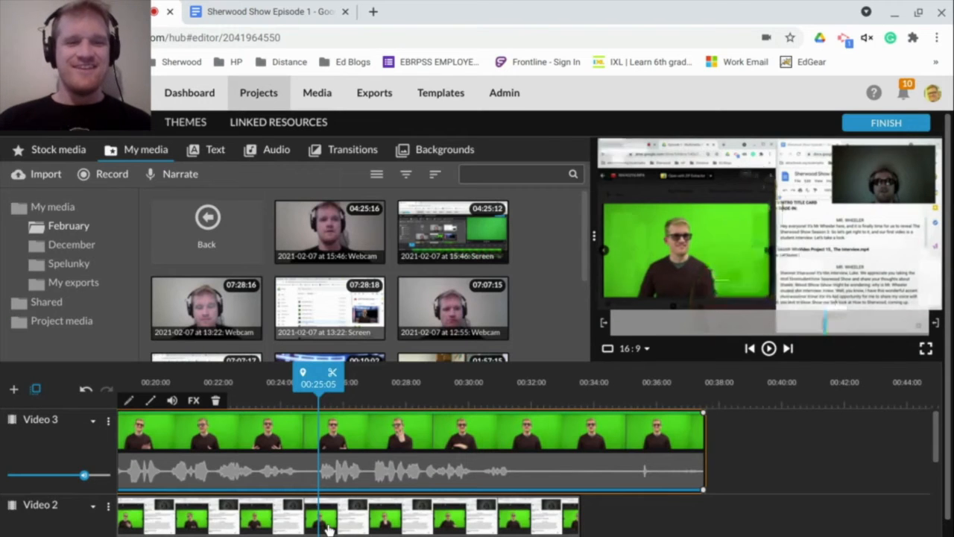
Step: Show the levels on the Video 2 track
scroll(292, 507, down, 3)
scroll(291, 506, up, 3)
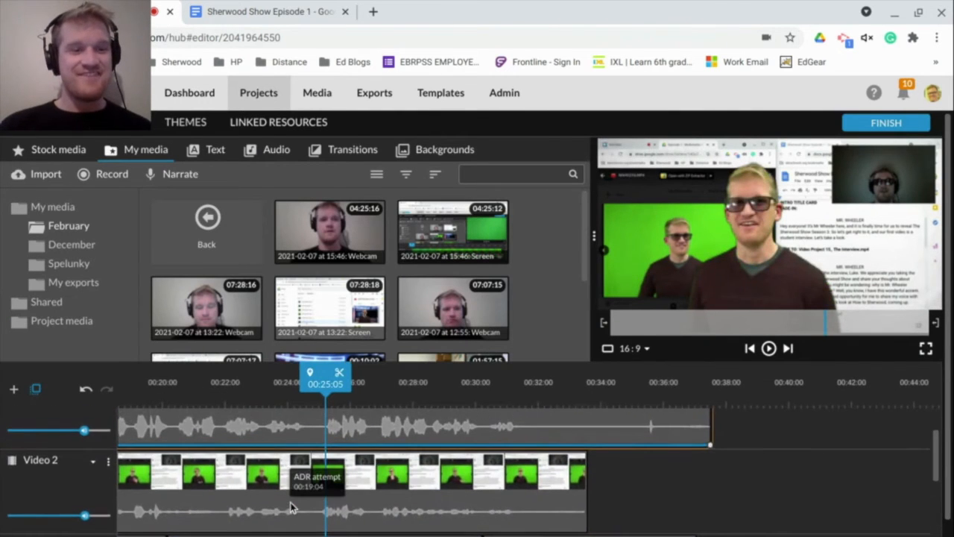
scroll(276, 500, left, 5)
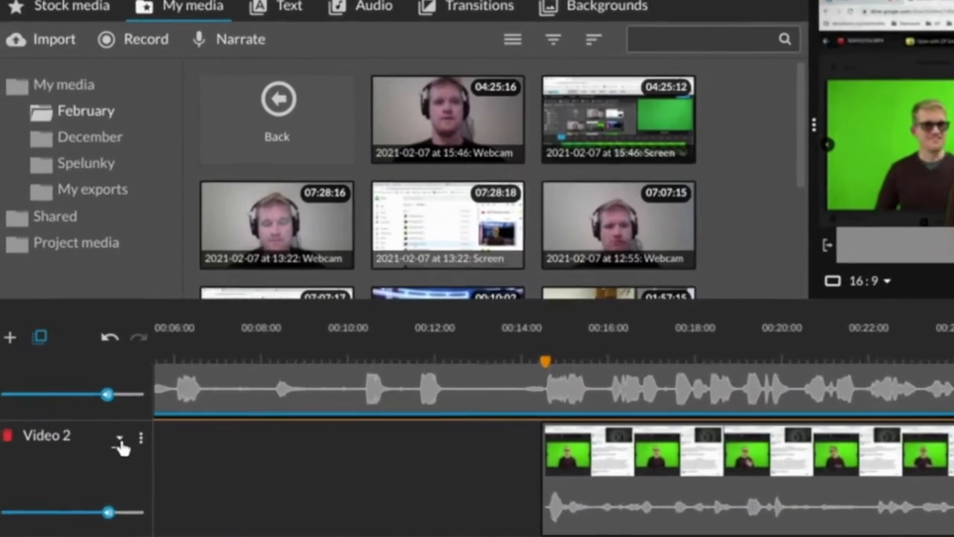
click(93, 462)
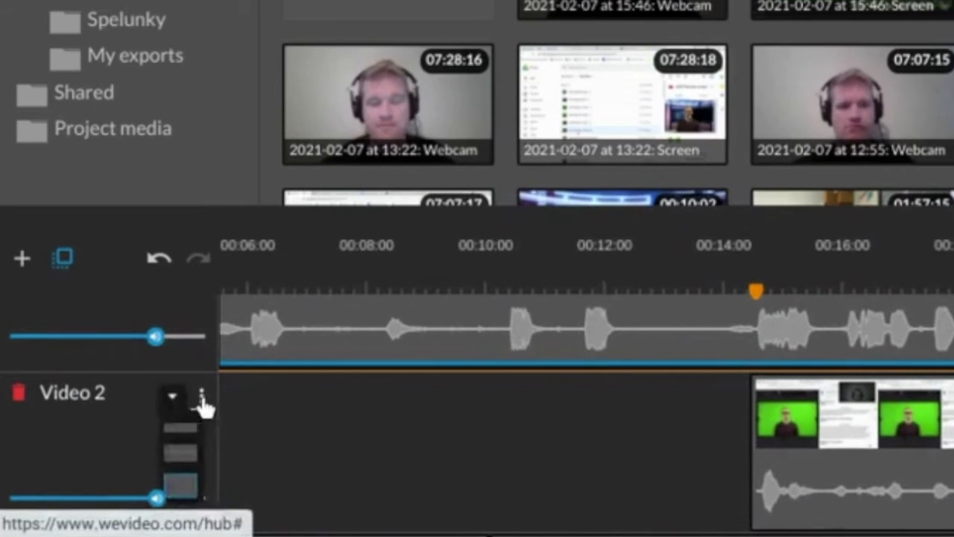
click(201, 396)
scroll(321, 433, down, 2)
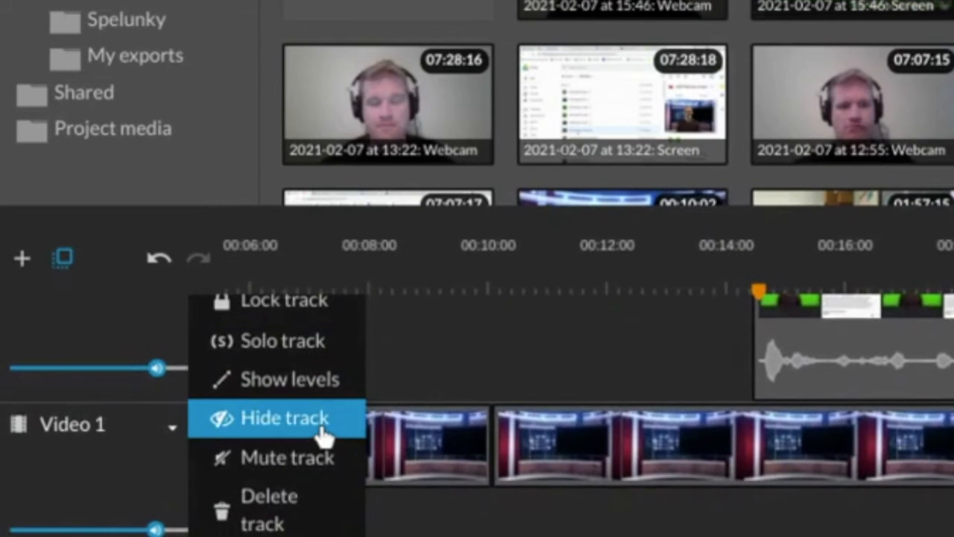
click(310, 385)
scroll(579, 336, up, 3)
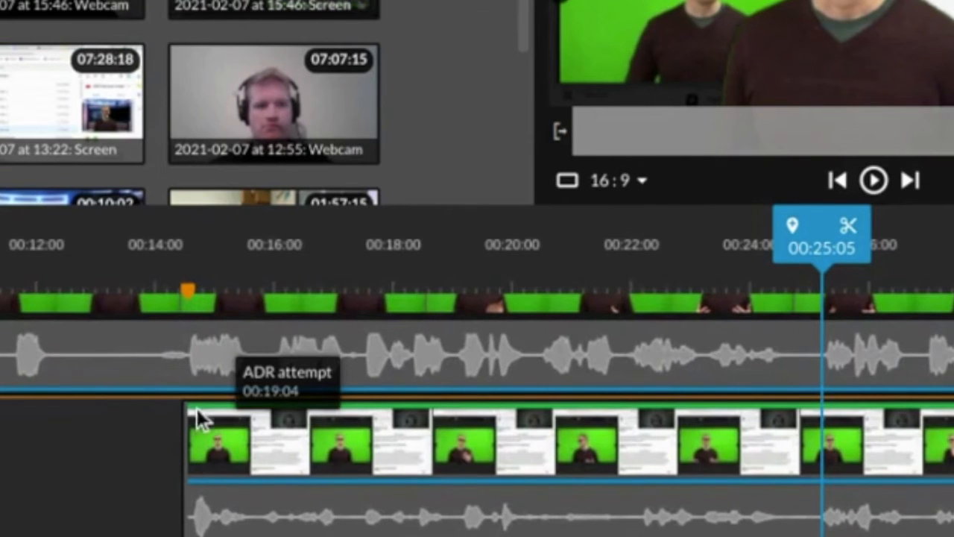
Step: Lower the green opacity line of the ADR attempt clip on Video 2 to the minimum at its start and end, and preview the composite
click(188, 412)
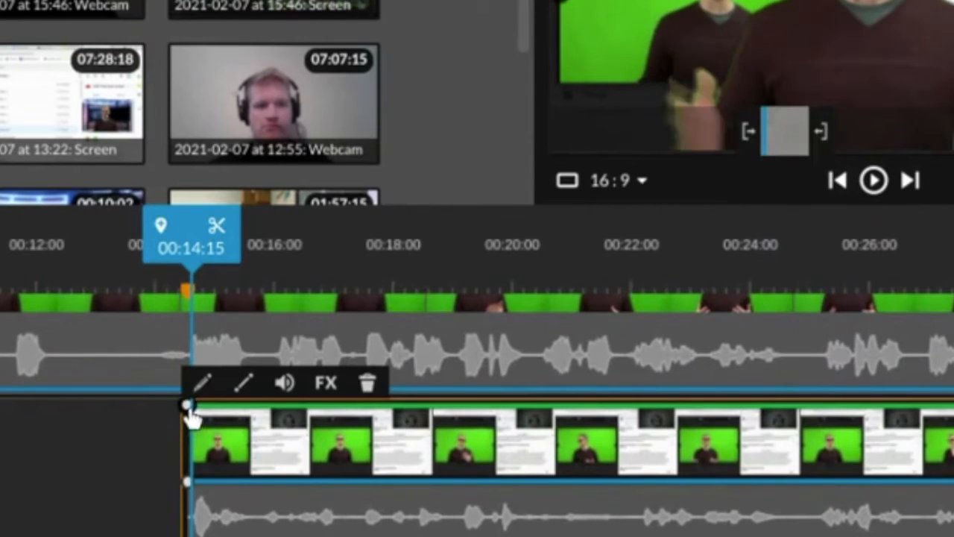
drag(188, 412, 182, 503)
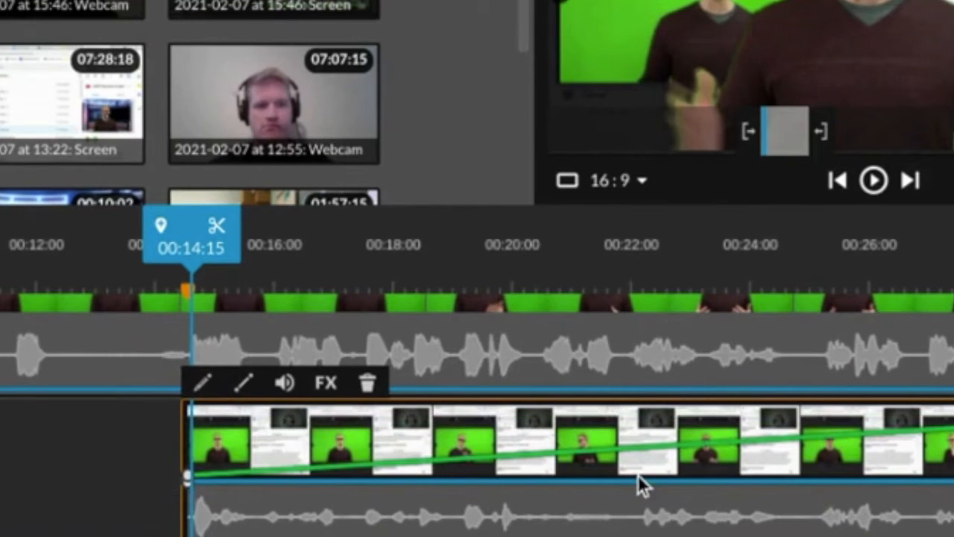
scroll(637, 474, left, 3)
scroll(638, 474, right, 10)
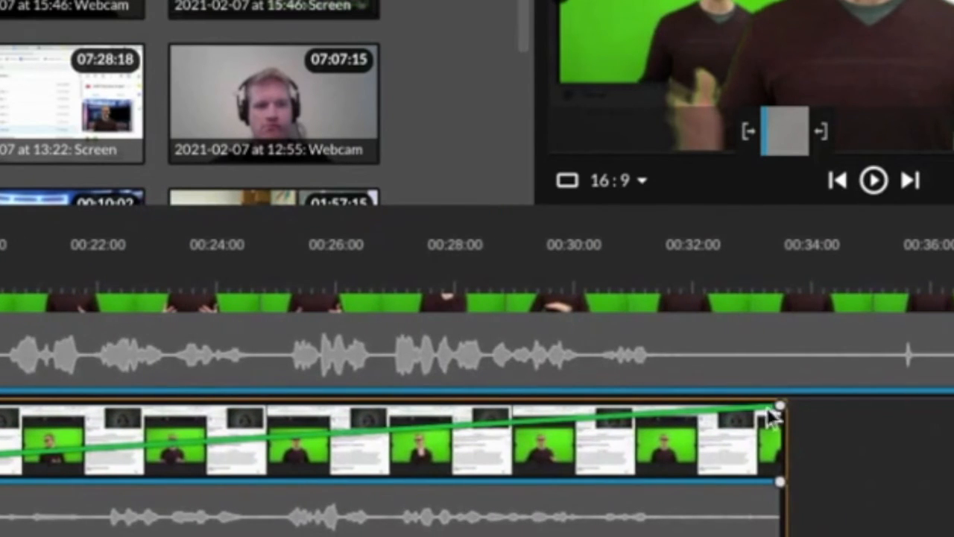
drag(780, 406, 780, 486)
click(638, 334)
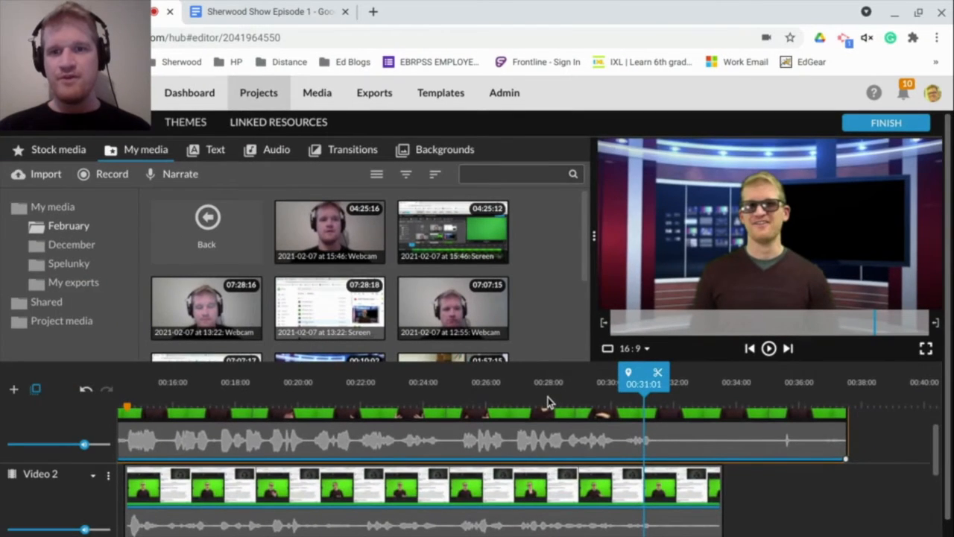
Step: Examine how the clips on Video 3, Video 2 and Video 1 are layered and where each track ends
scroll(548, 403, down, 1)
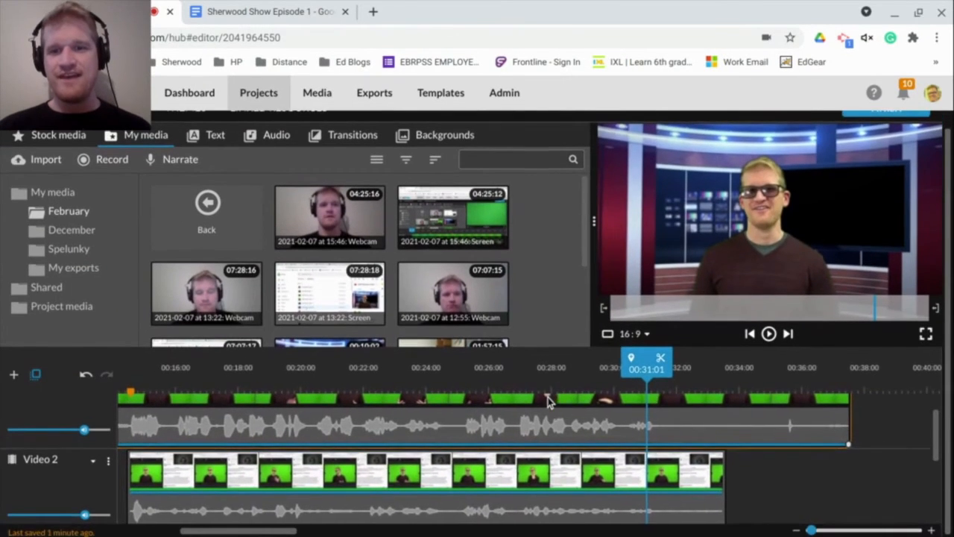
scroll(574, 486, down, 1)
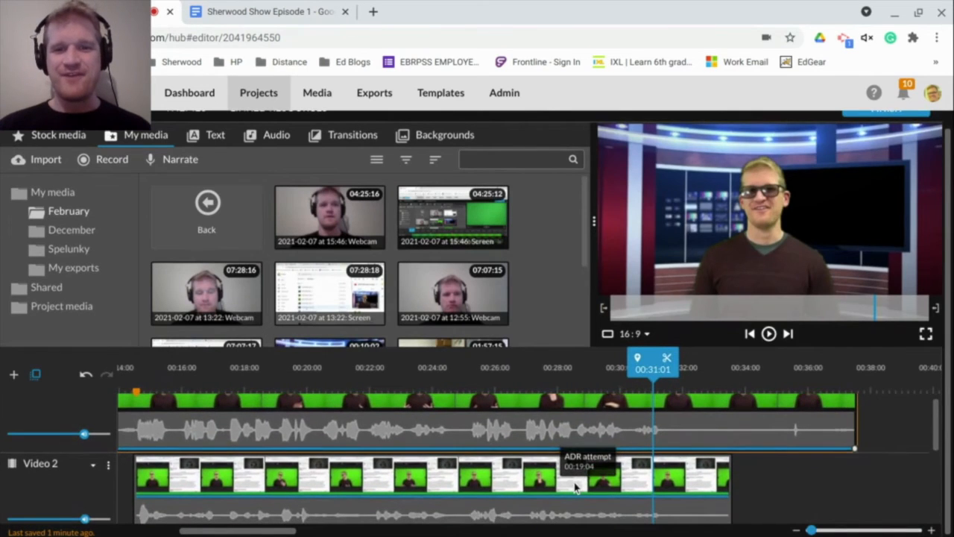
click(574, 486)
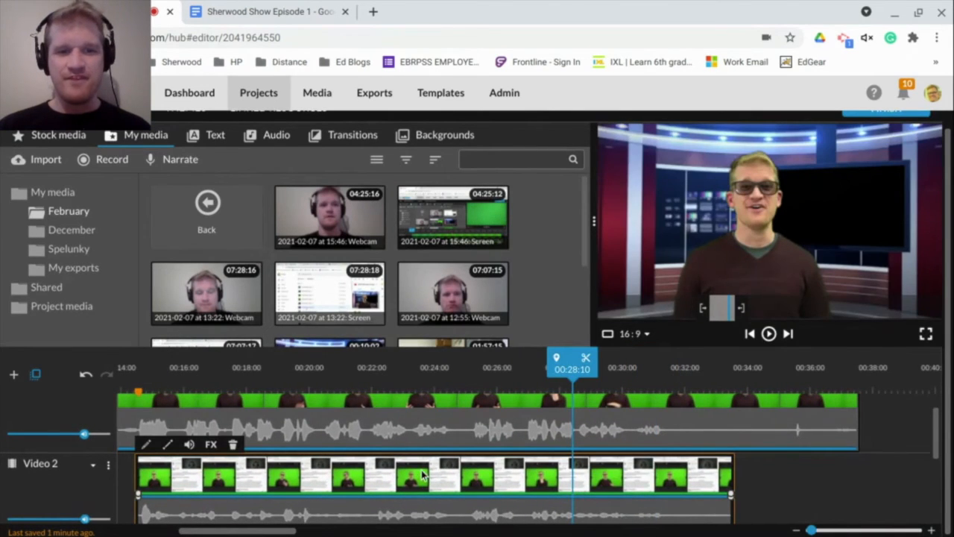
scroll(423, 476, up, 2)
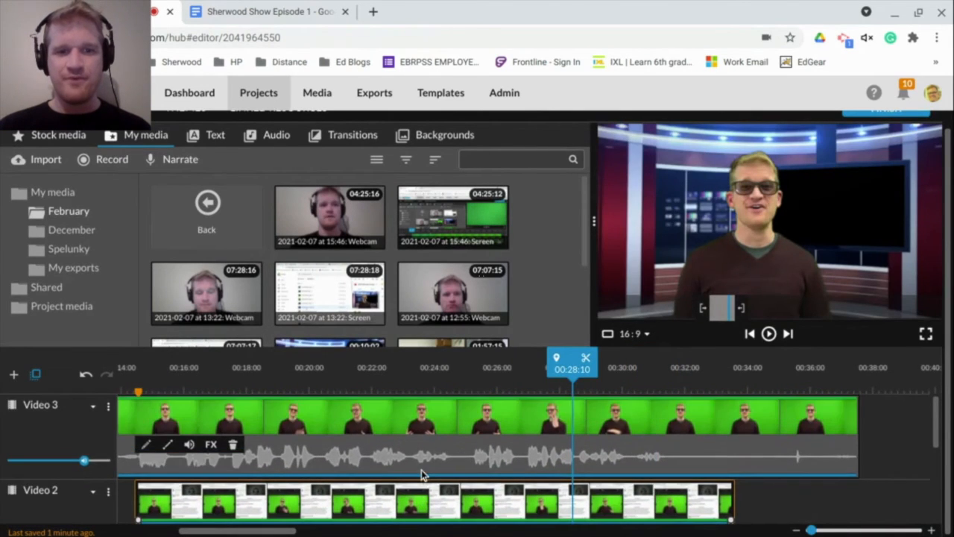
click(371, 418)
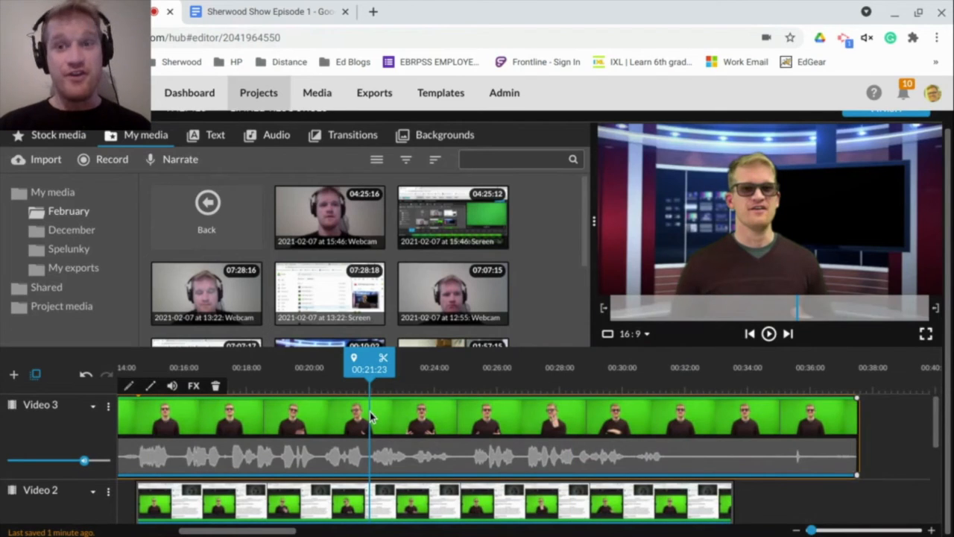
scroll(371, 417, down, 4)
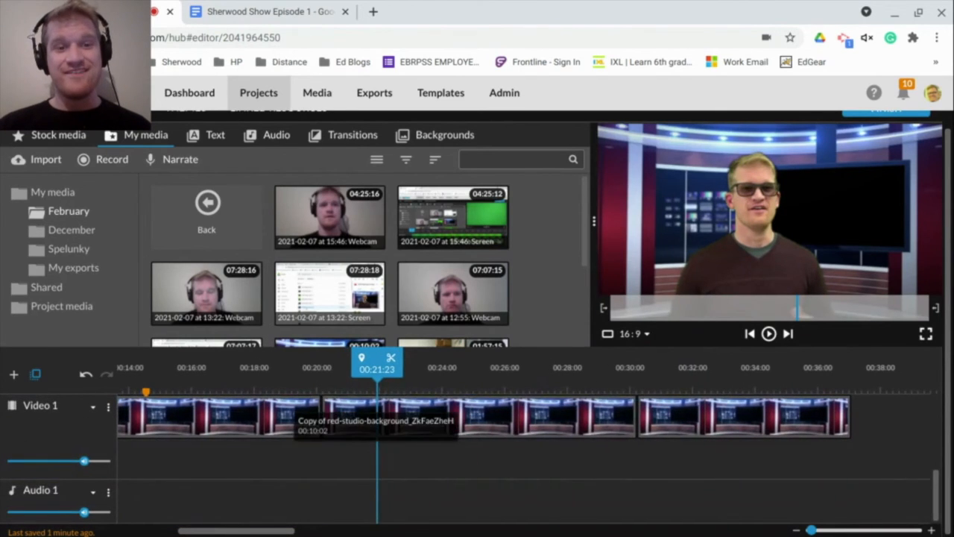
click(370, 418)
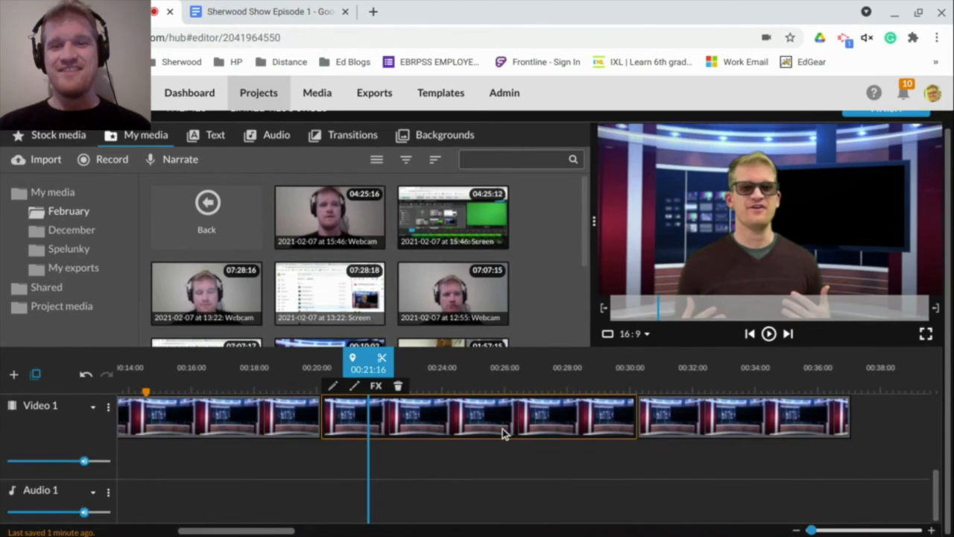
scroll(762, 466, right, 8)
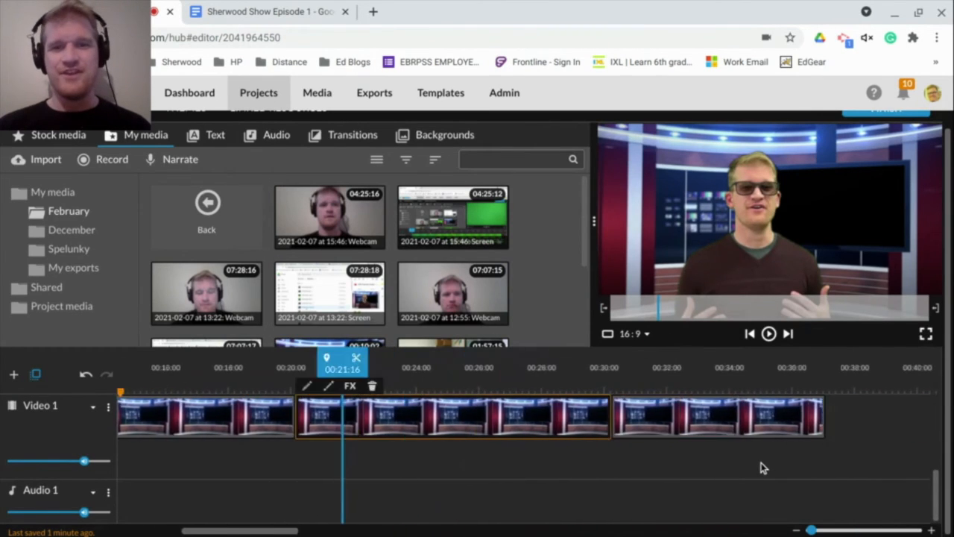
scroll(762, 466, up, 3)
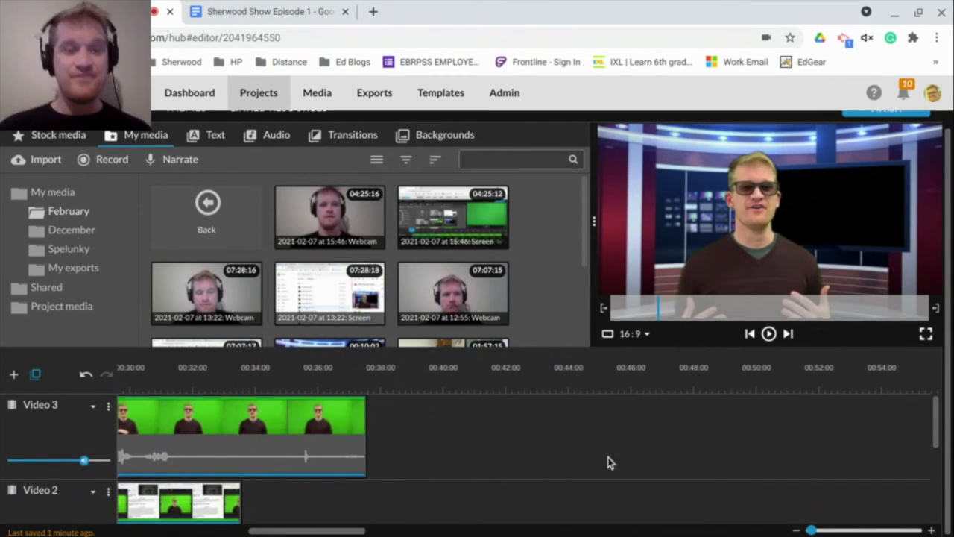
scroll(287, 465, down, 2)
scroll(291, 468, left, 5)
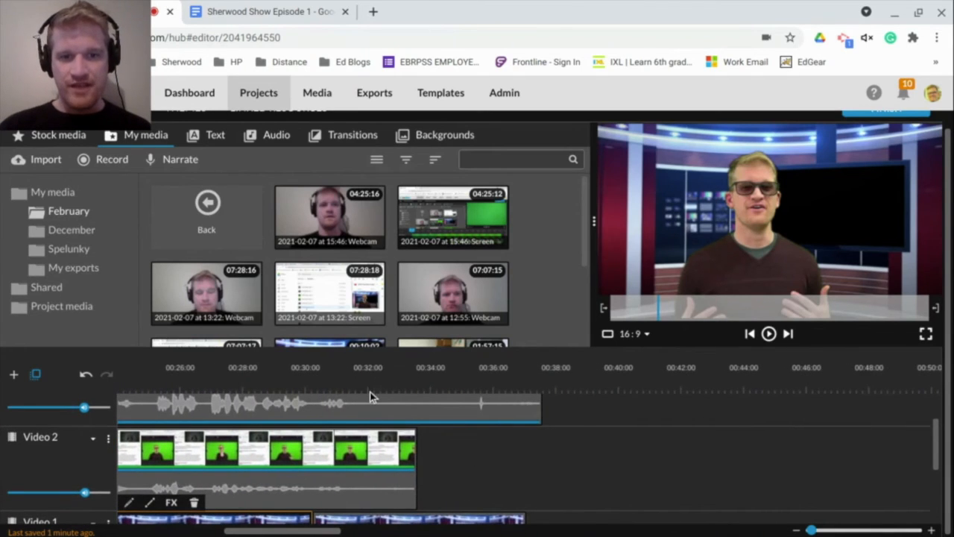
Step: Play back the closing section from about 00:30:08 and trim the ends of the Video 3 and Video 2 clips to 00:32:15
click(401, 395)
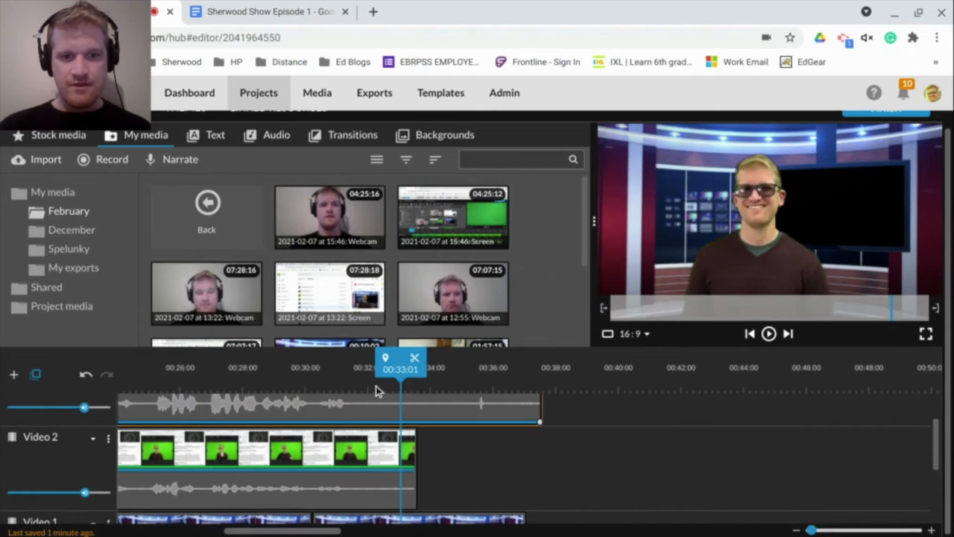
drag(389, 367, 304, 369)
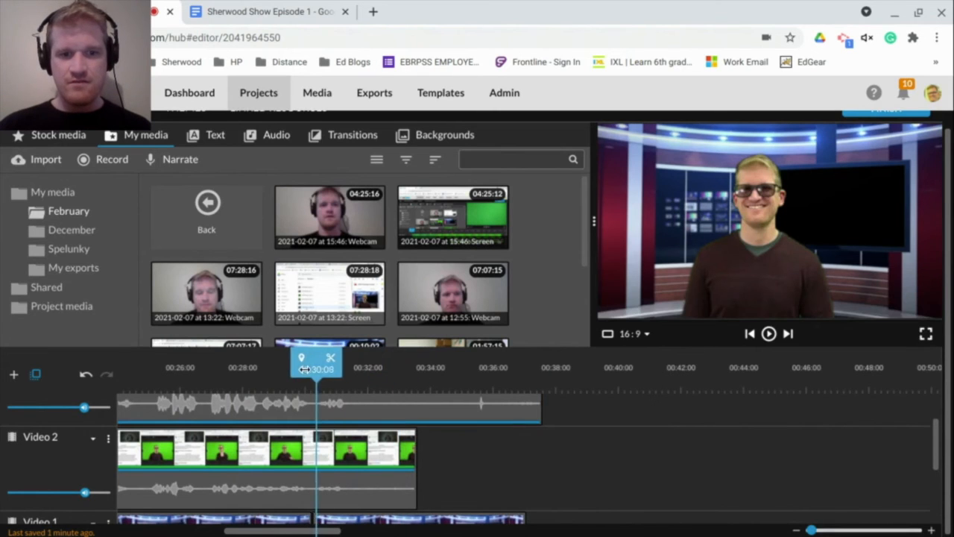
key(space)
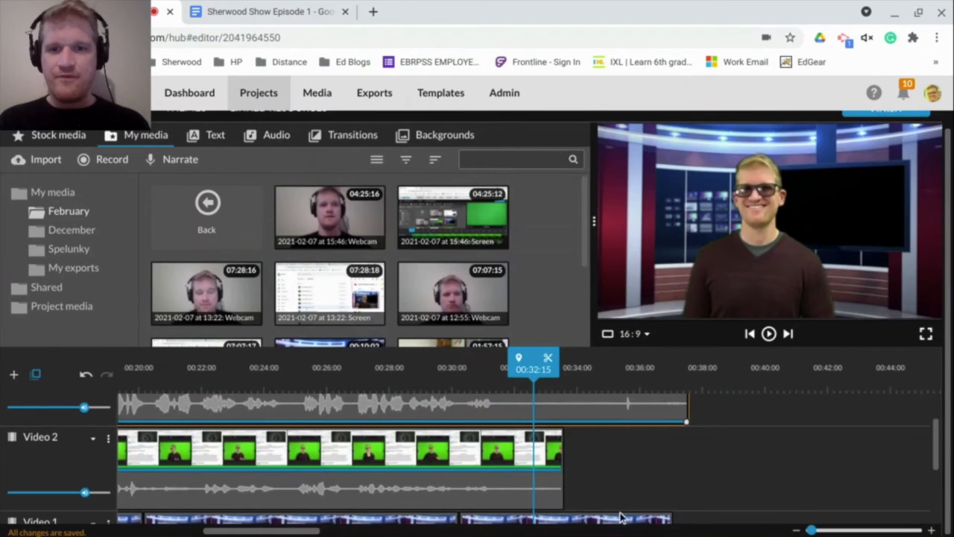
scroll(620, 517, up, 2)
drag(687, 429, 531, 422)
scroll(724, 512, down, 1)
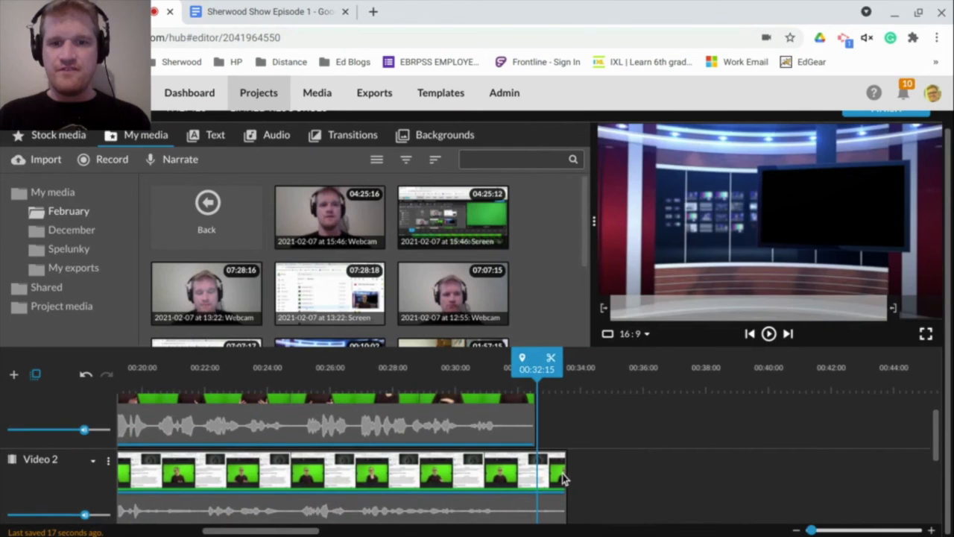
drag(565, 477, 534, 468)
Step: Trim the end of the last red studio background clip on Video 1 to 00:32:15
scroll(534, 469, down, 3)
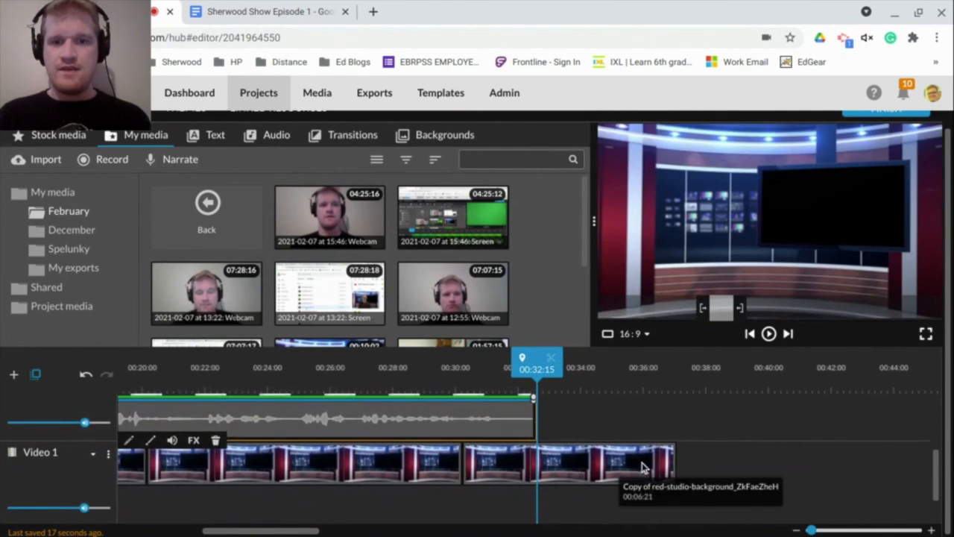
click(675, 464)
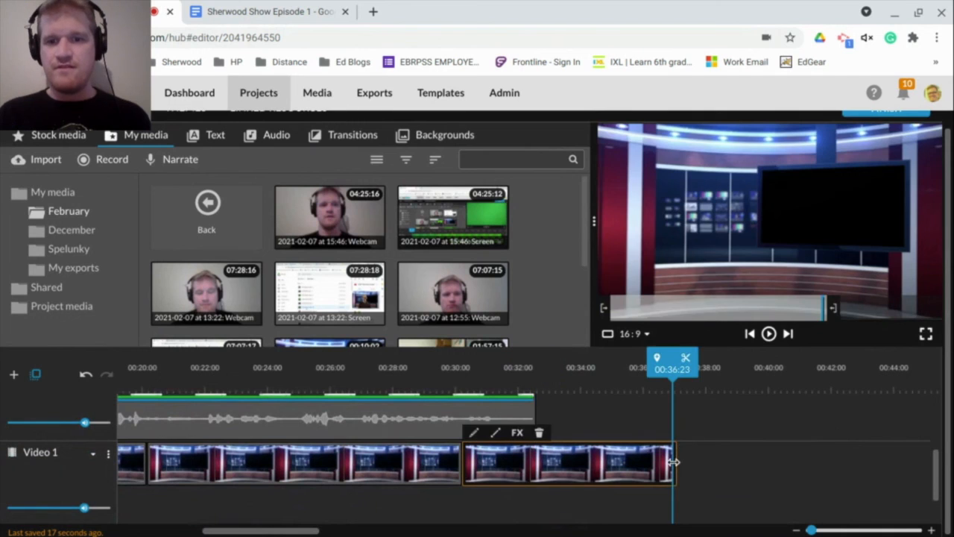
drag(674, 462, 535, 453)
Step: Add the "Video Project 15_ The Interview" clip to Video 3 directly after the green-screen clip, at 00:32:15
scroll(589, 449, up, 5)
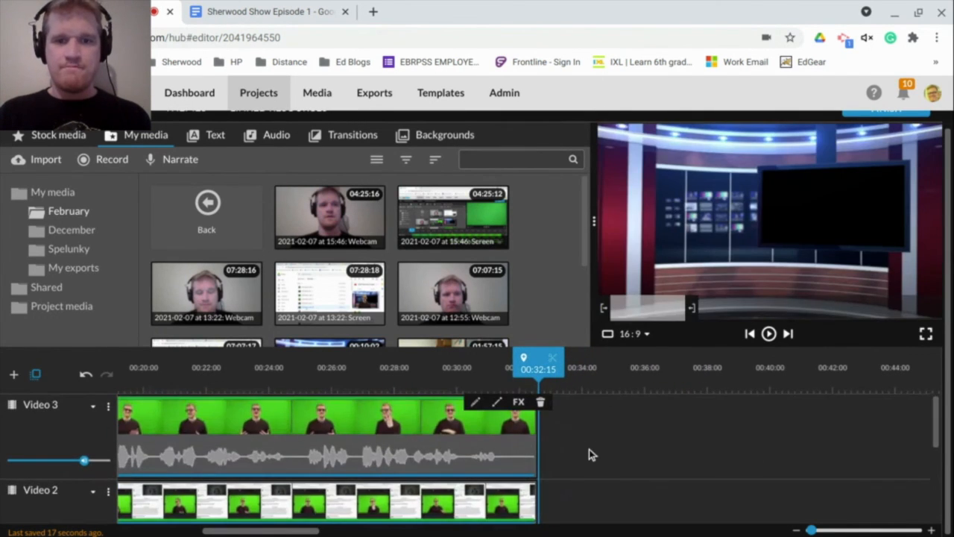
scroll(455, 276, down, 3)
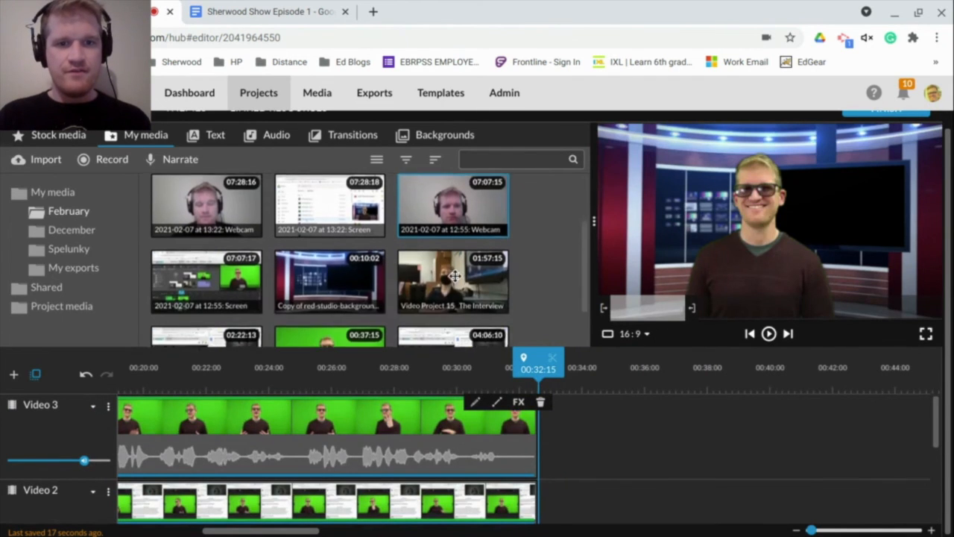
click(456, 259)
drag(456, 259, 561, 403)
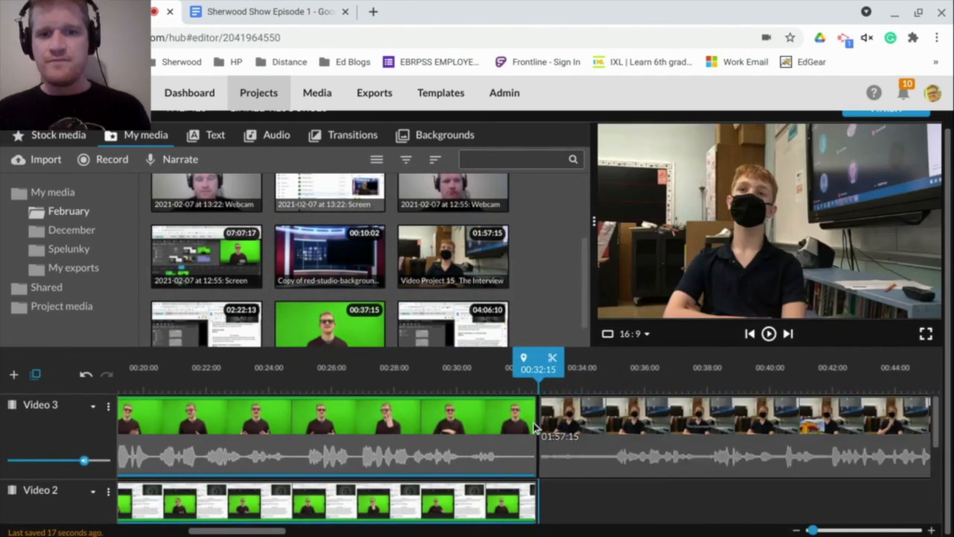
Step: Insert a Cross fade transition between the green-screen clip and the interview clip on Video 3, and play back the join
click(346, 138)
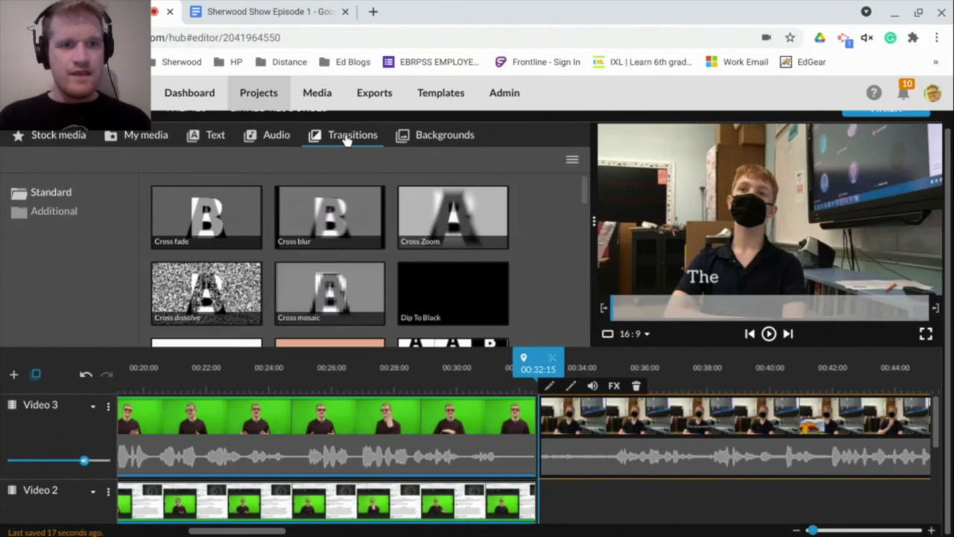
drag(237, 216, 533, 422)
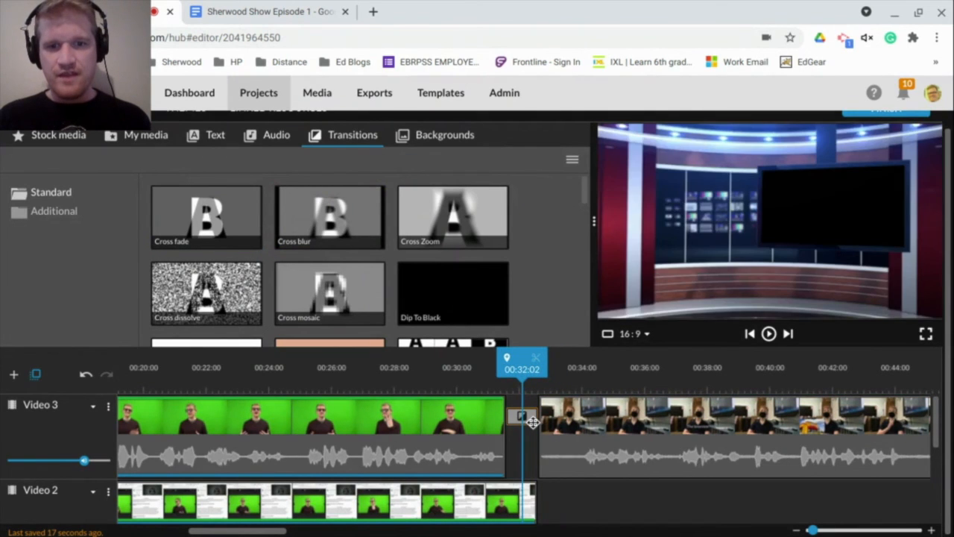
drag(521, 365, 474, 375)
key(space)
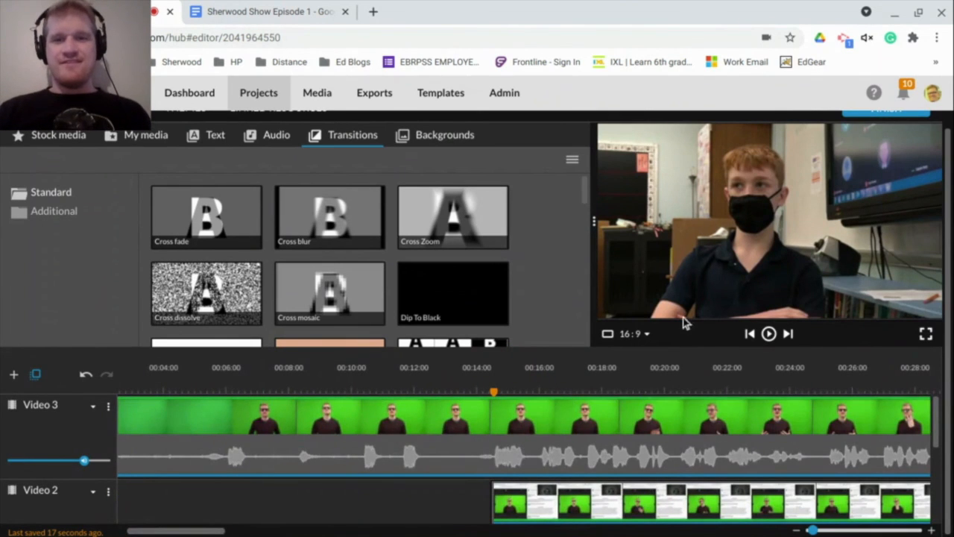
Step: View the studio composite at 00:19:08 and look over the timeline up to the interview clip
click(644, 387)
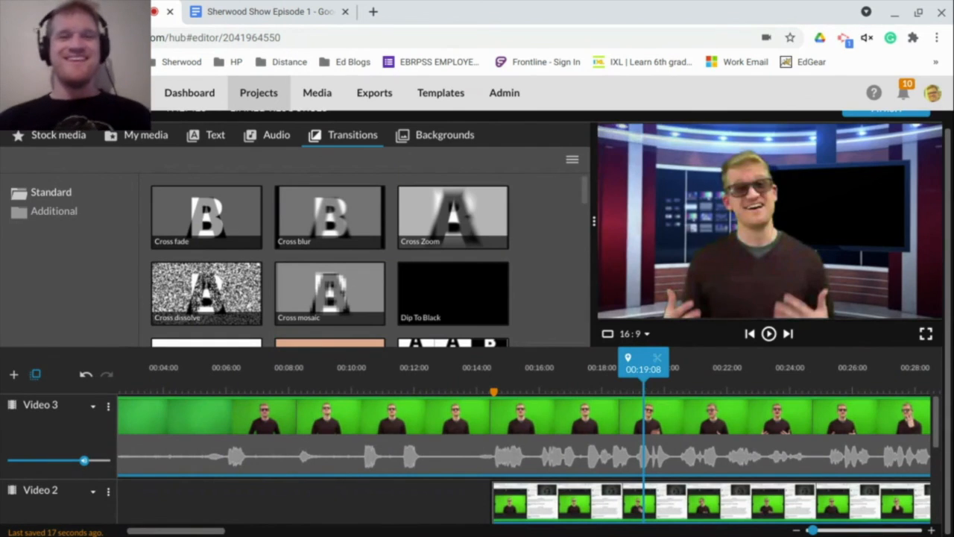
scroll(683, 416, up, 1)
scroll(684, 415, right, 1)
scroll(747, 446, right, 3)
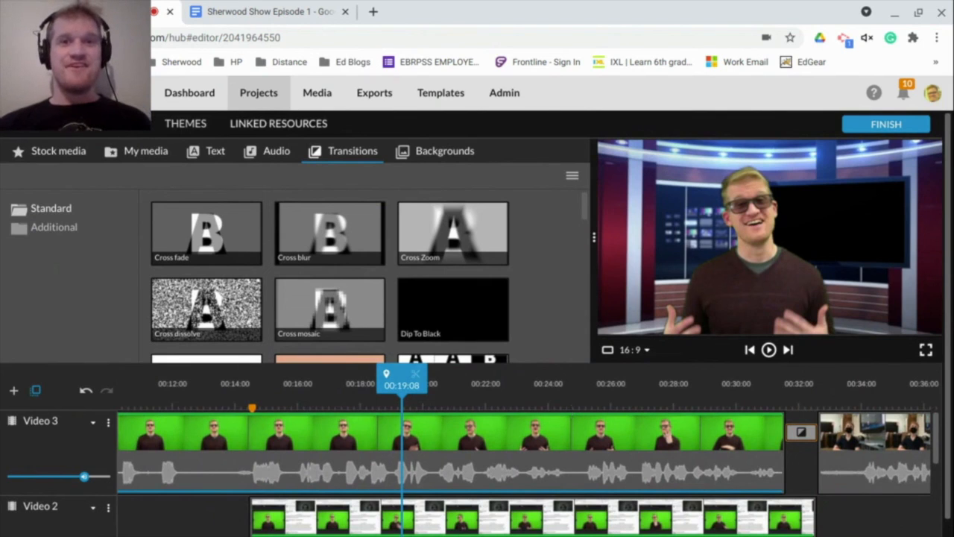
scroll(585, 429, down, 1)
scroll(585, 429, up, 1)
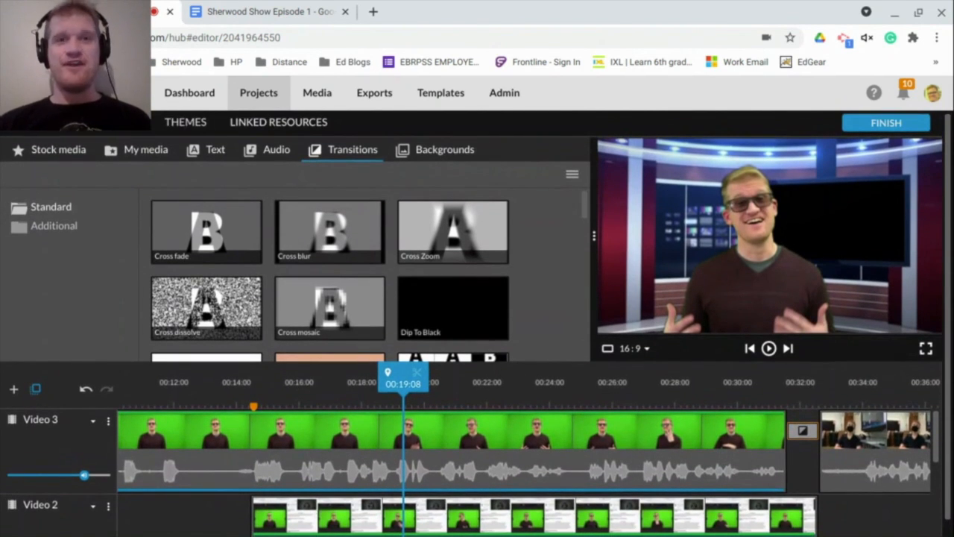